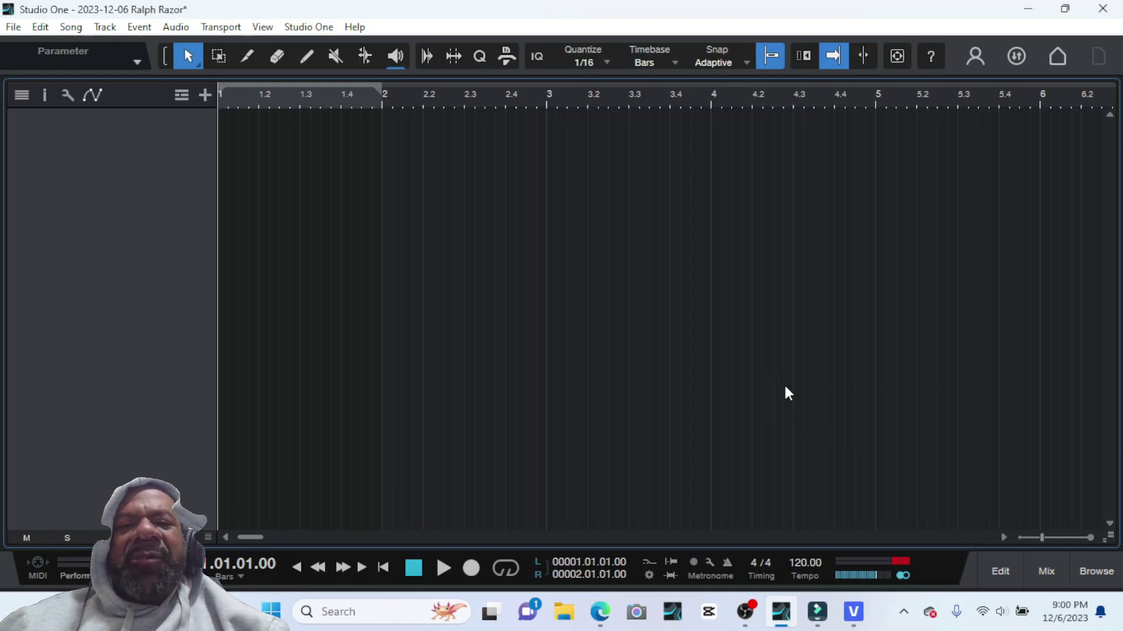
# Step: Open the Files browser to Baby_Series > Drum Kit - 808s > 808s and preview Baby Zay (808).wav
pyautogui.click(1037, 569)
pyautogui.click(1088, 570)
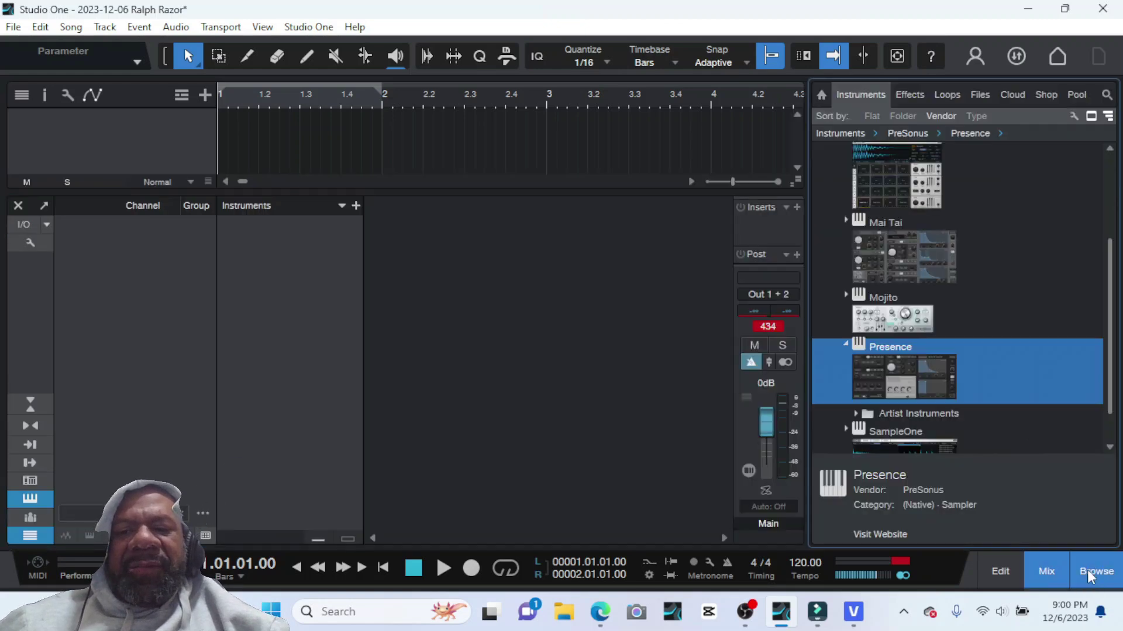
pyautogui.click(980, 95)
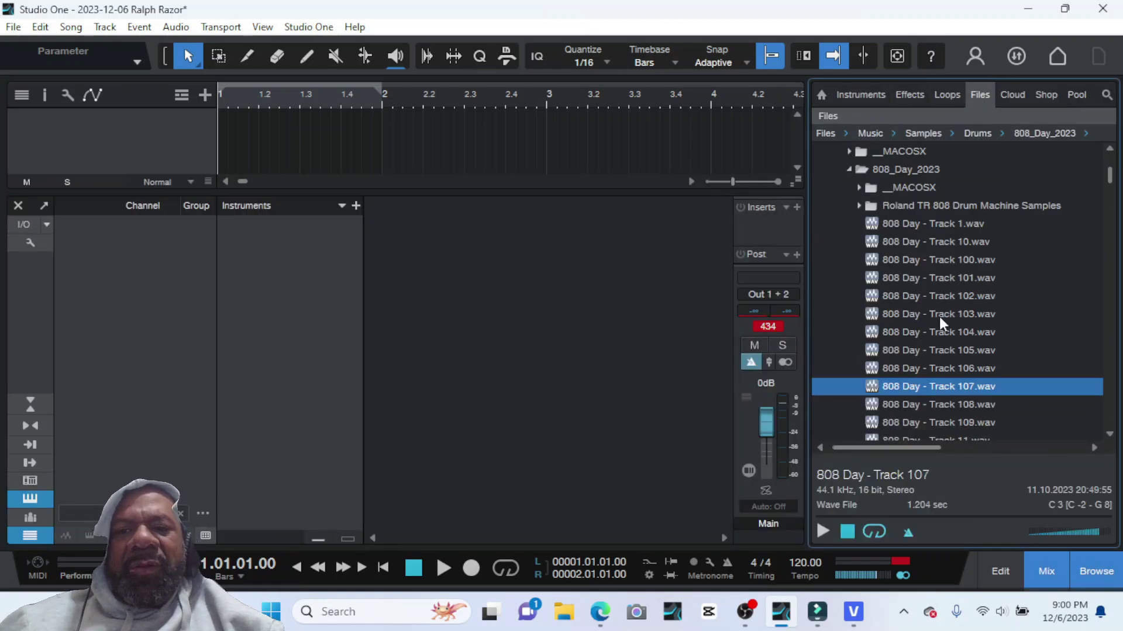
pyautogui.click(851, 171)
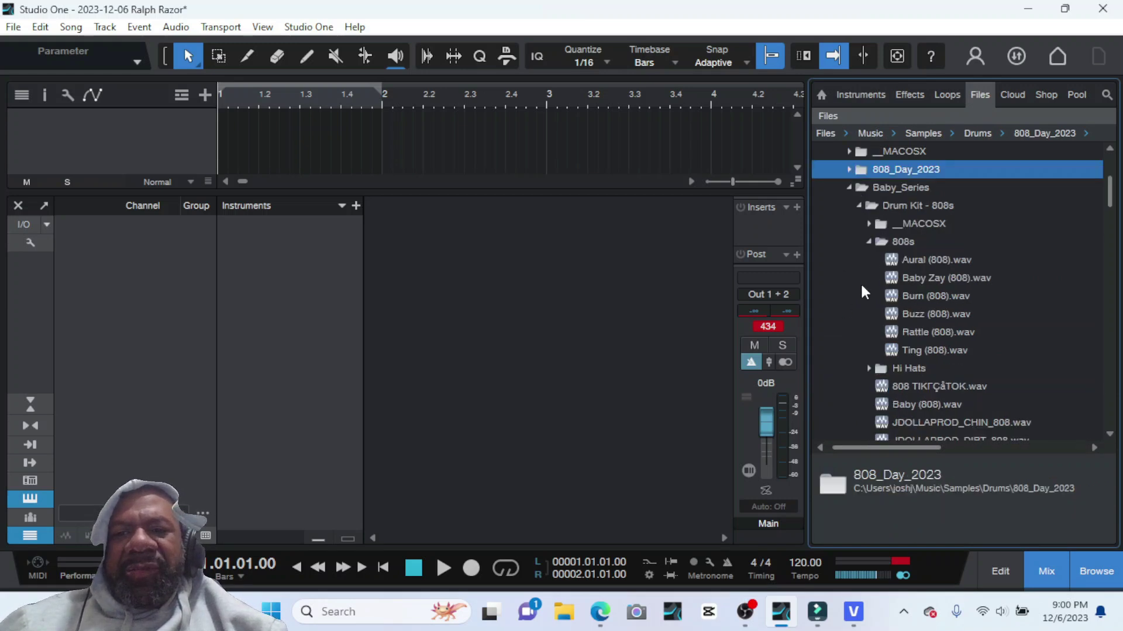
pyautogui.click(927, 280)
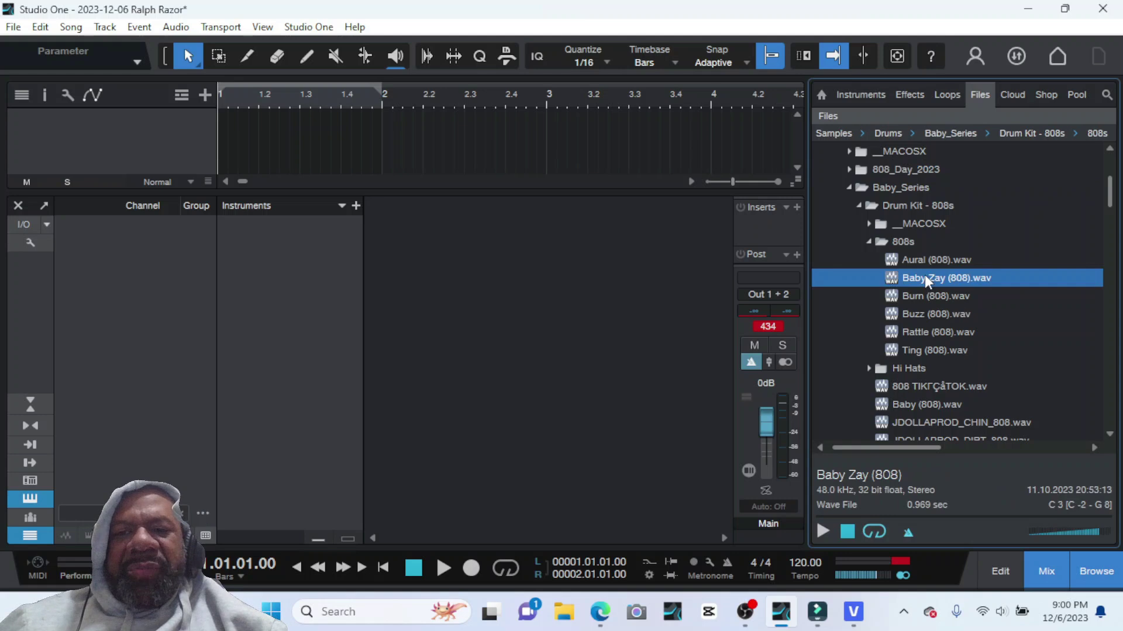
pyautogui.click(822, 531)
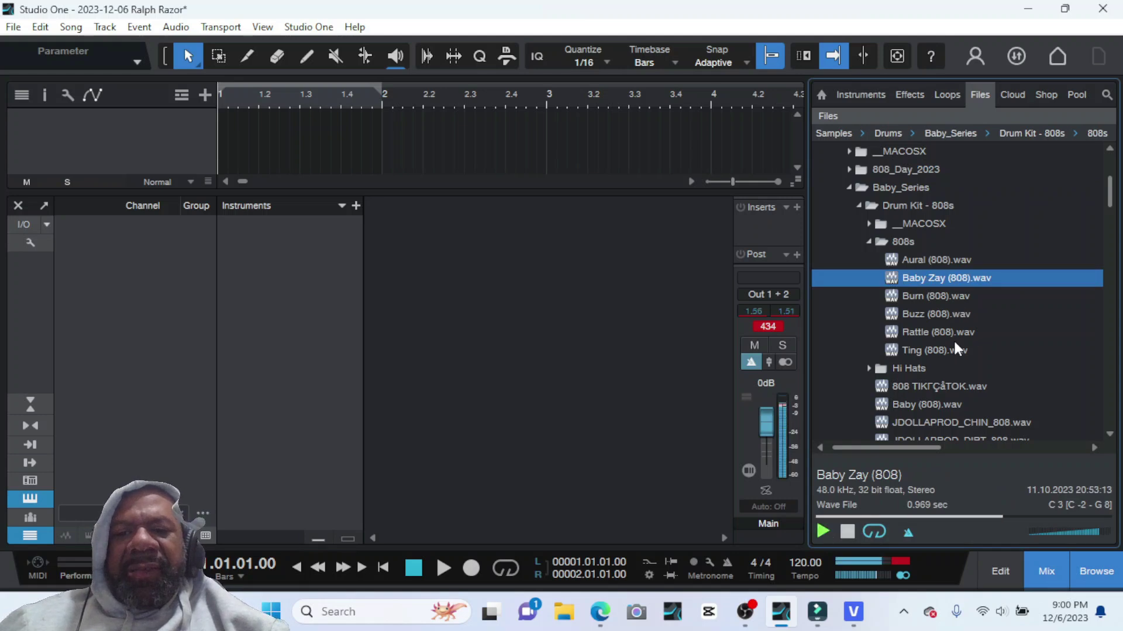
pyautogui.press('space')
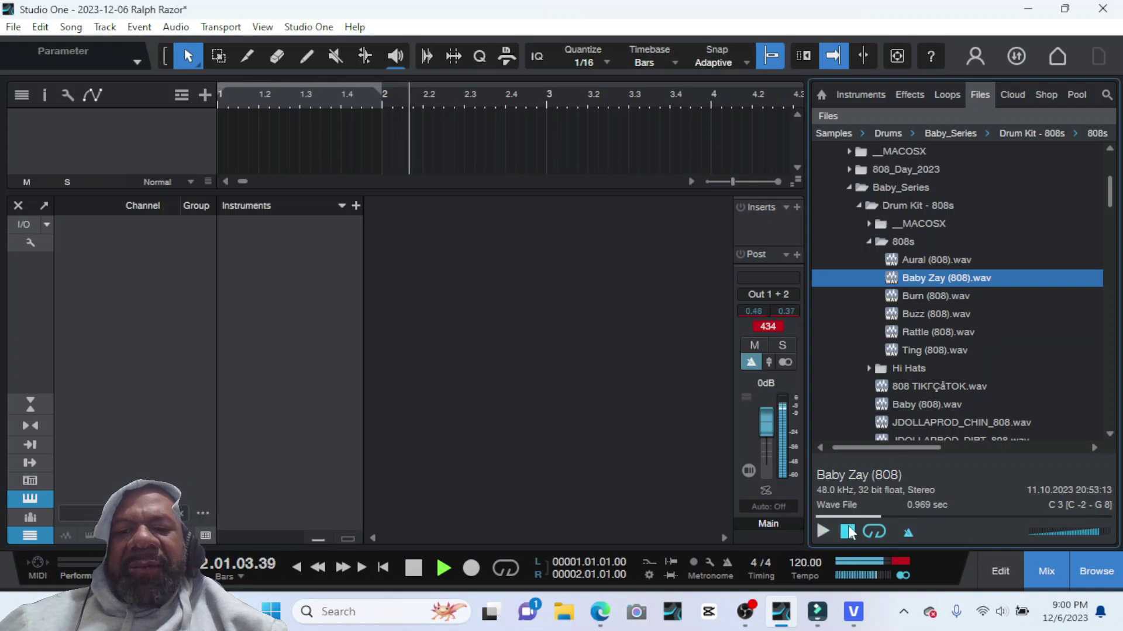
# Step: Send Baby Zay (808).wav to a new SampleOne instrument track, then close SampleOne and stop playback
pyautogui.rightClick(920, 281)
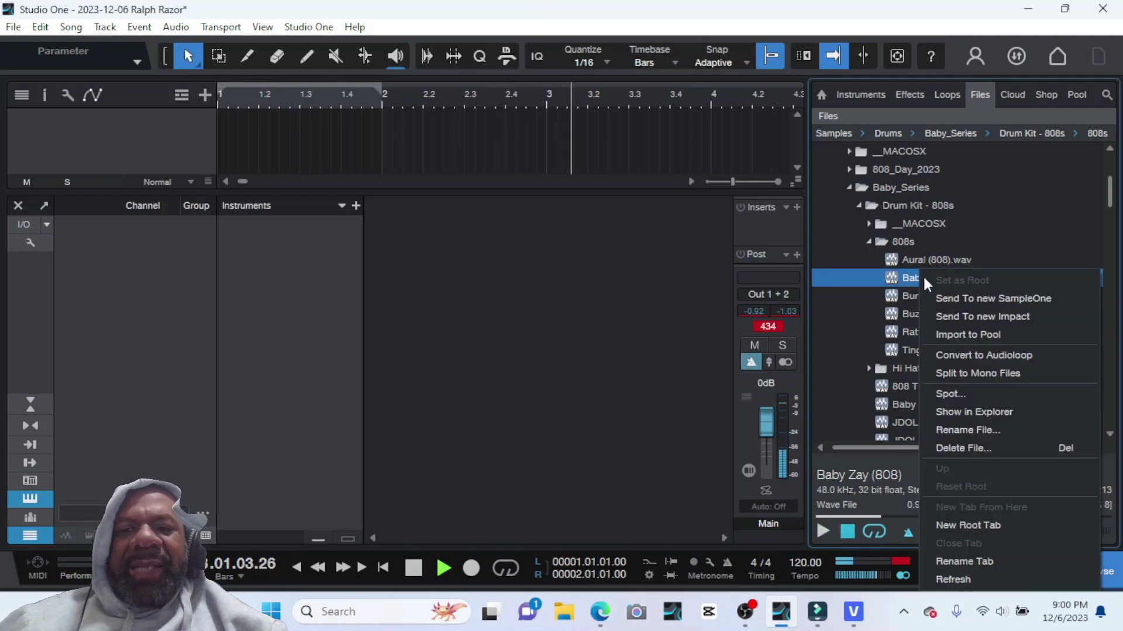
pyautogui.click(966, 298)
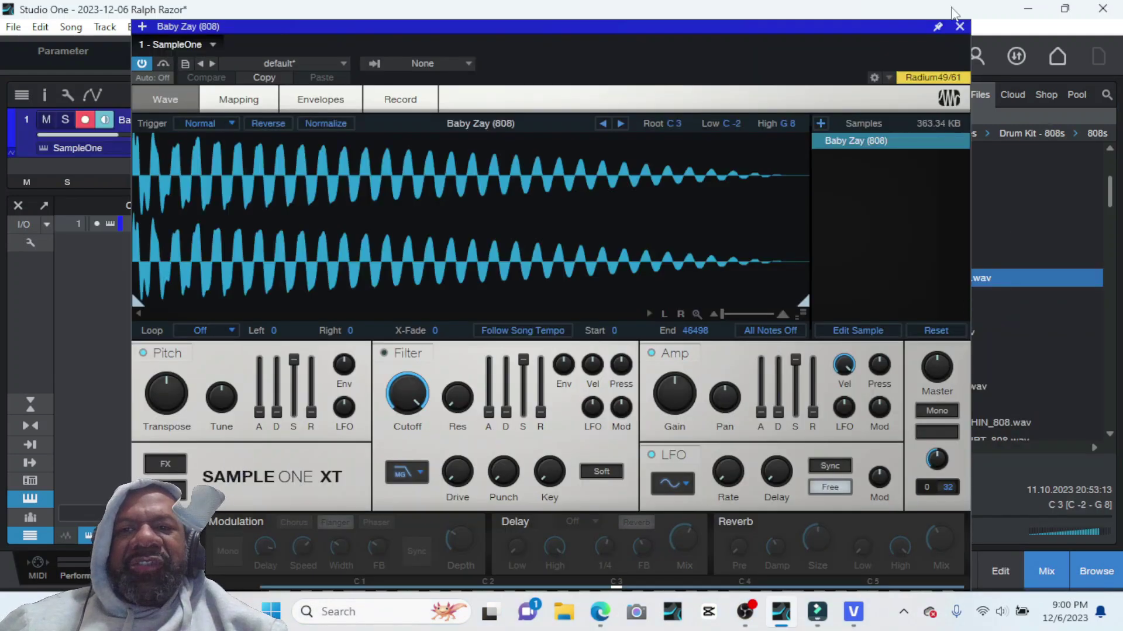
pyautogui.click(960, 27)
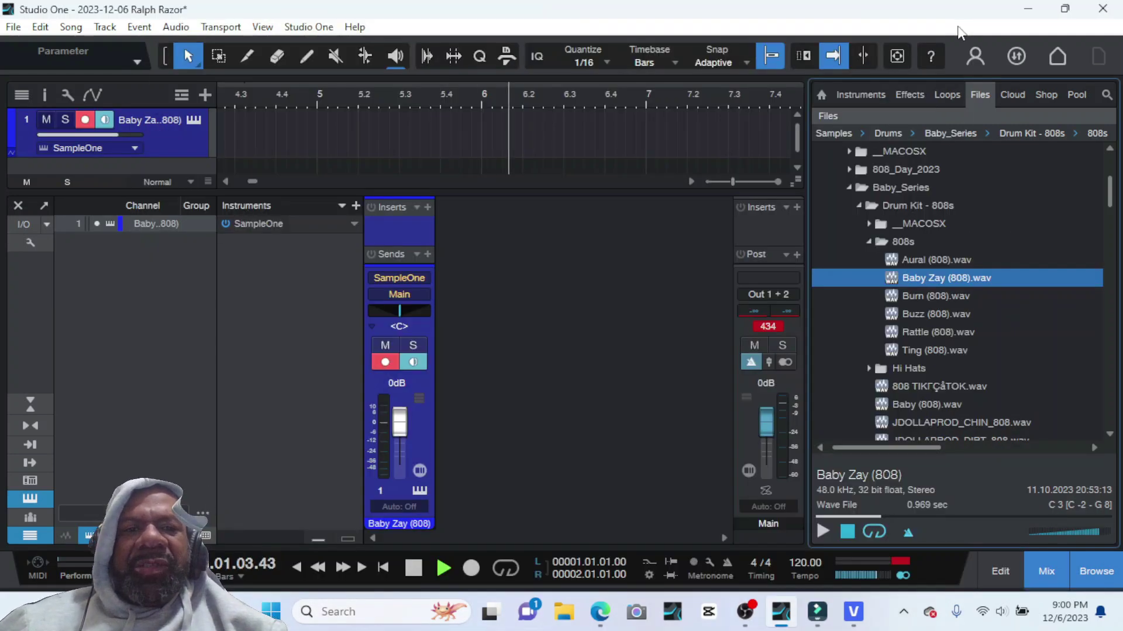
pyautogui.press('space')
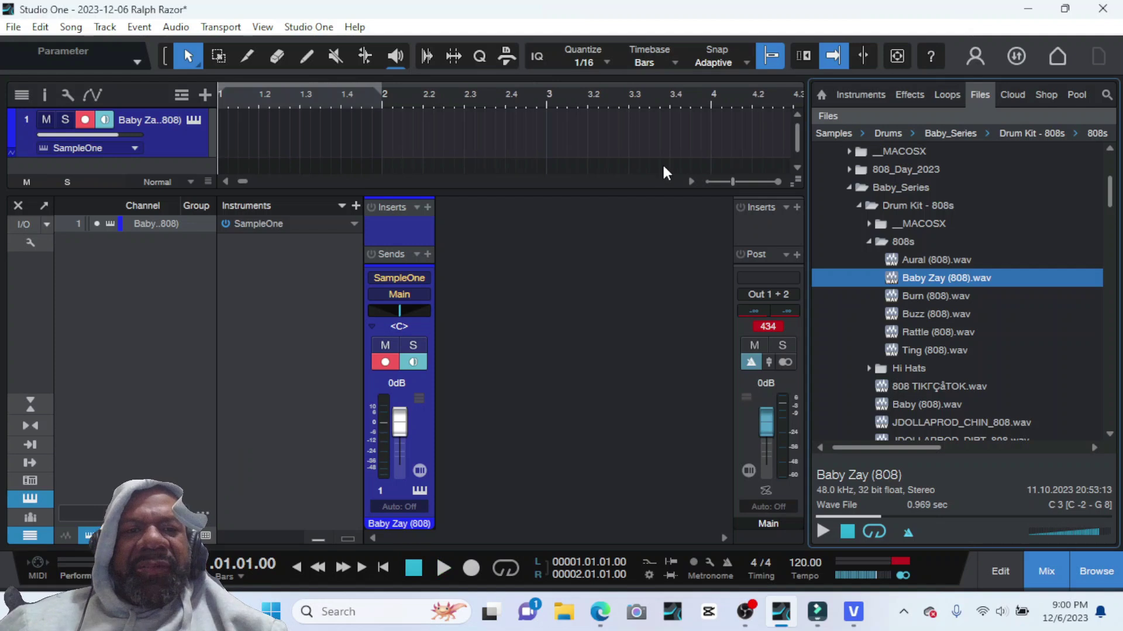
# Step: Paint a one-bar event on track 1, open it in the note editor, and loop bar 1
pyautogui.click(305, 56)
pyautogui.moveTo(221, 124); pyautogui.dragTo(382, 125)
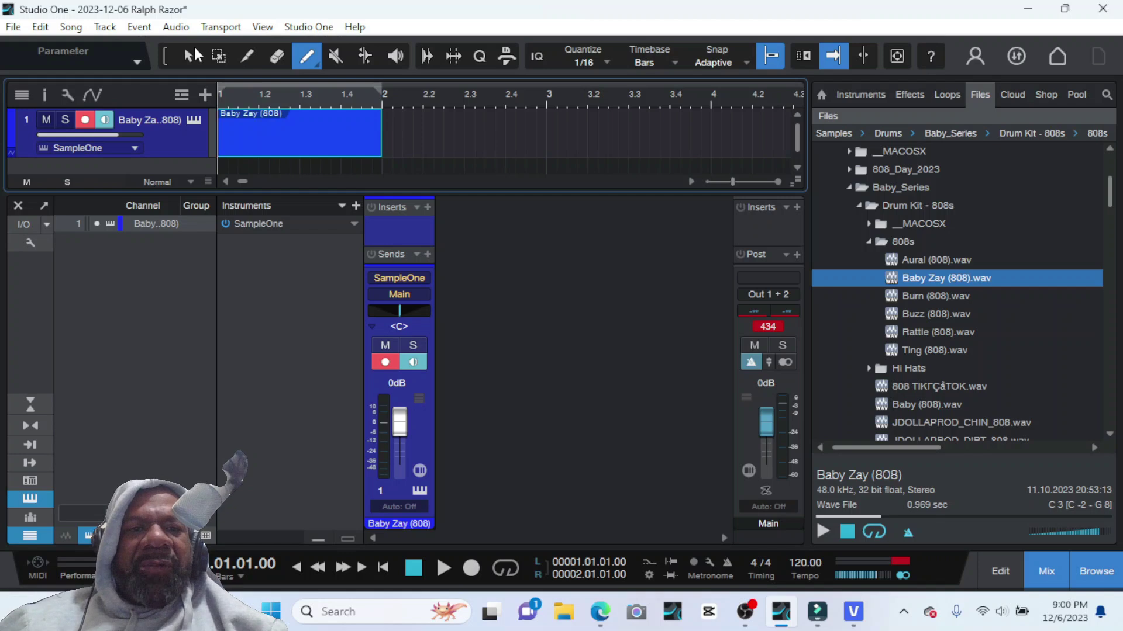
pyautogui.click(187, 56)
pyautogui.doubleClick(255, 127)
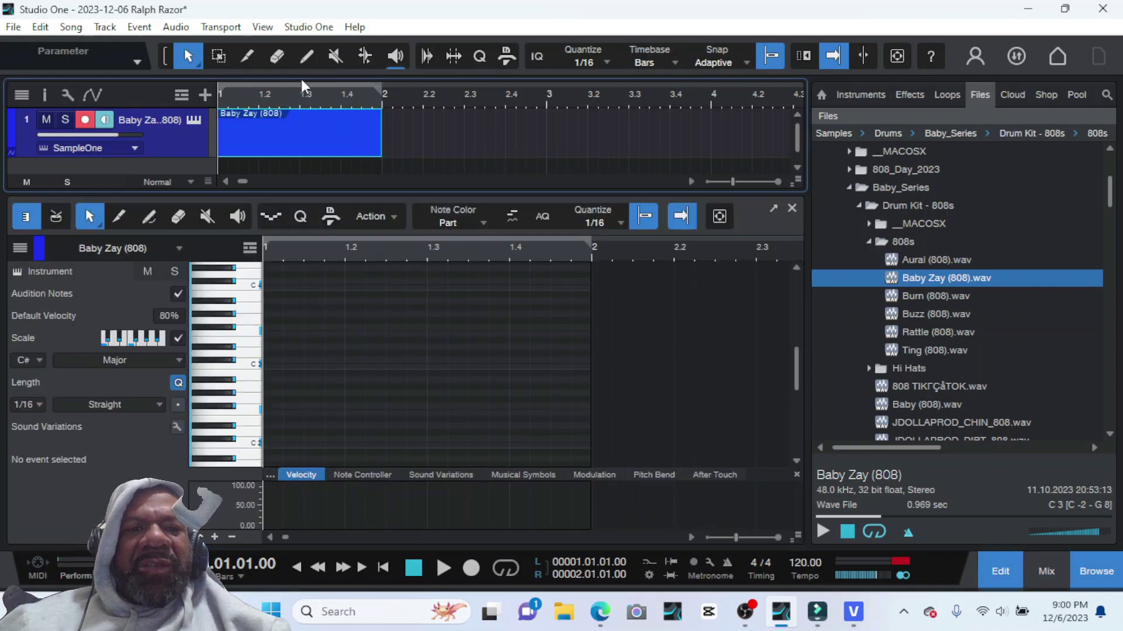
pyautogui.click(285, 130)
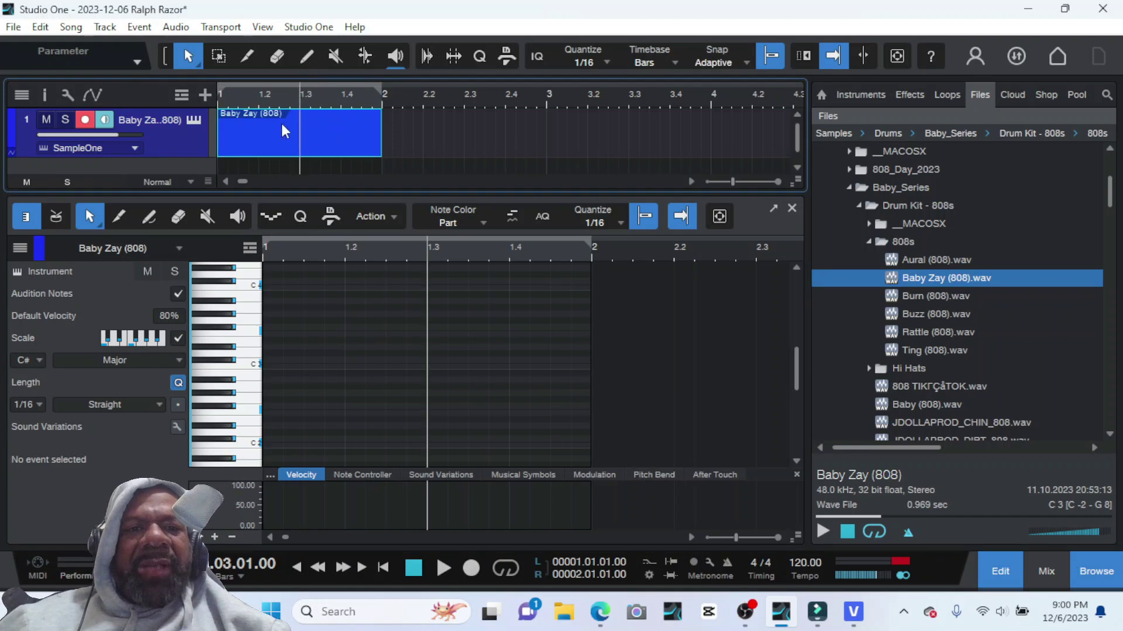
pyautogui.click(505, 568)
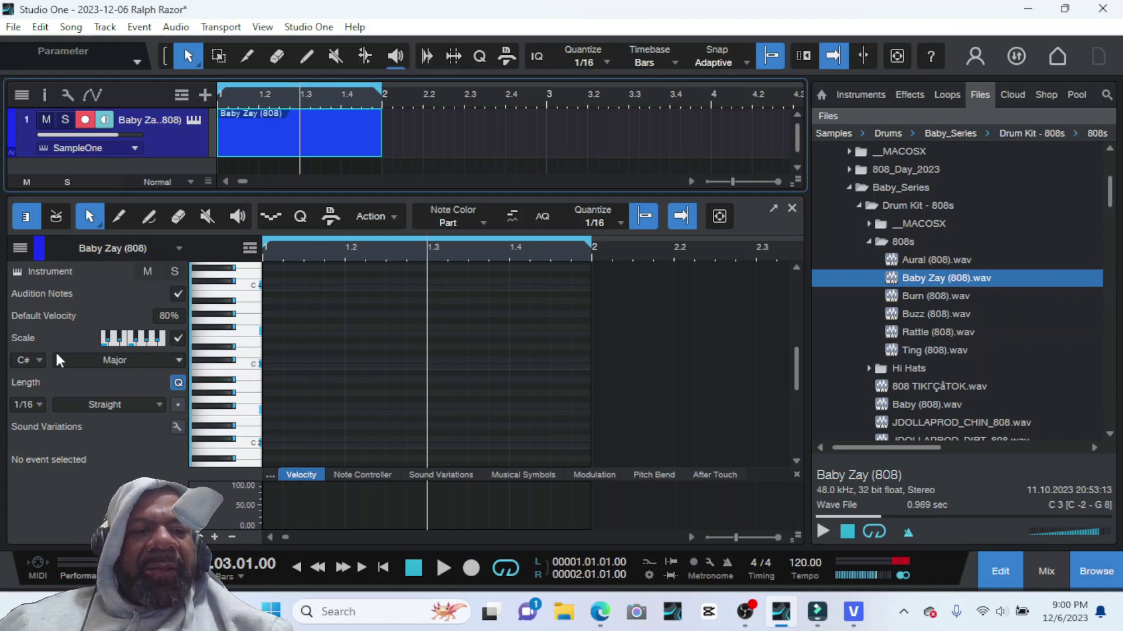
# Step: Set the scale root to C and add a C3 note one eighth long at the bar start
pyautogui.click(42, 360)
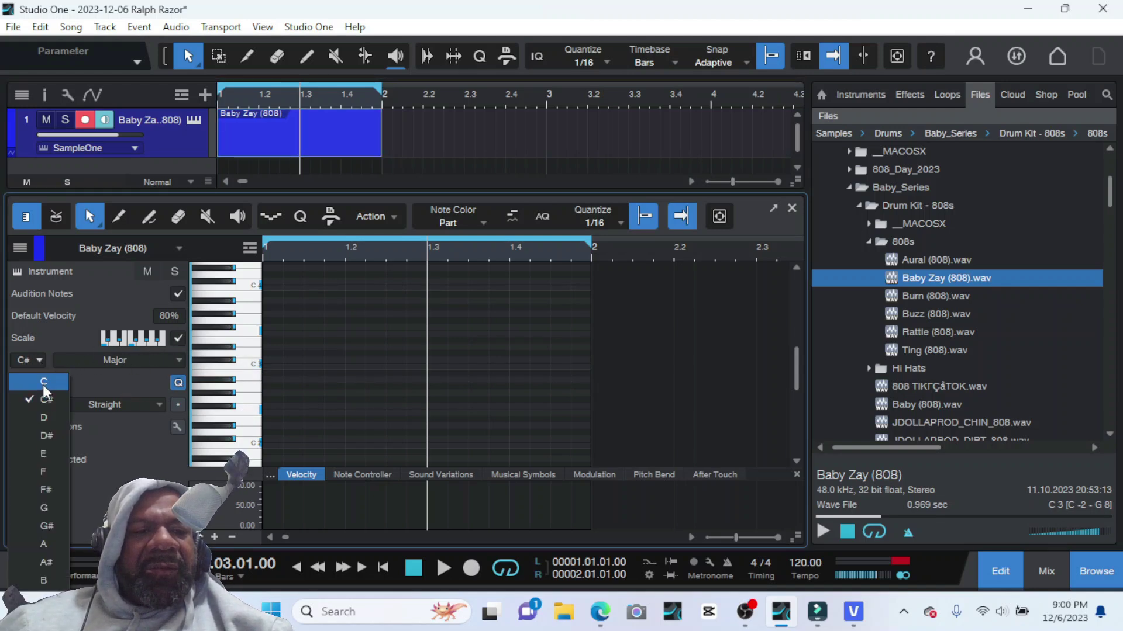
pyautogui.click(44, 385)
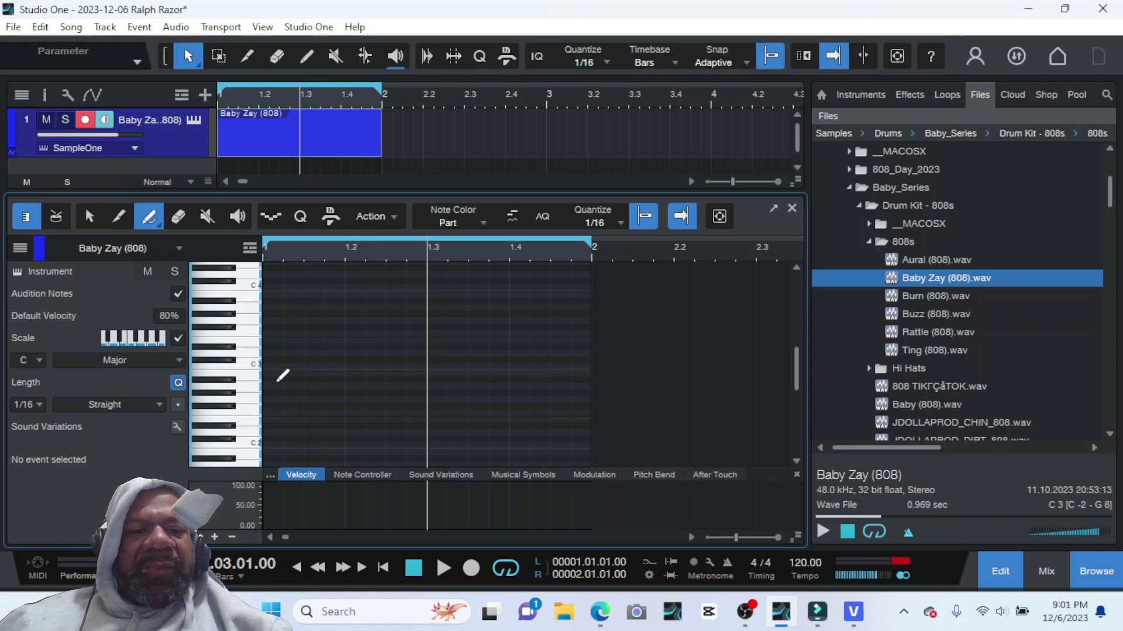
pyautogui.click(268, 366)
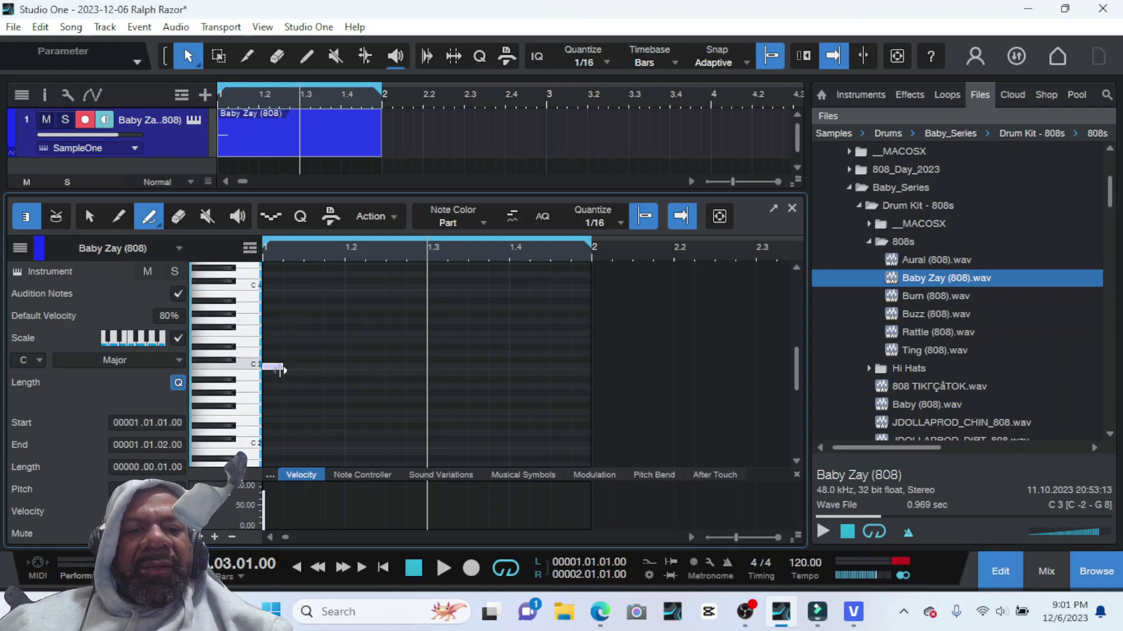
pyautogui.moveTo(281, 369); pyautogui.dragTo(303, 369)
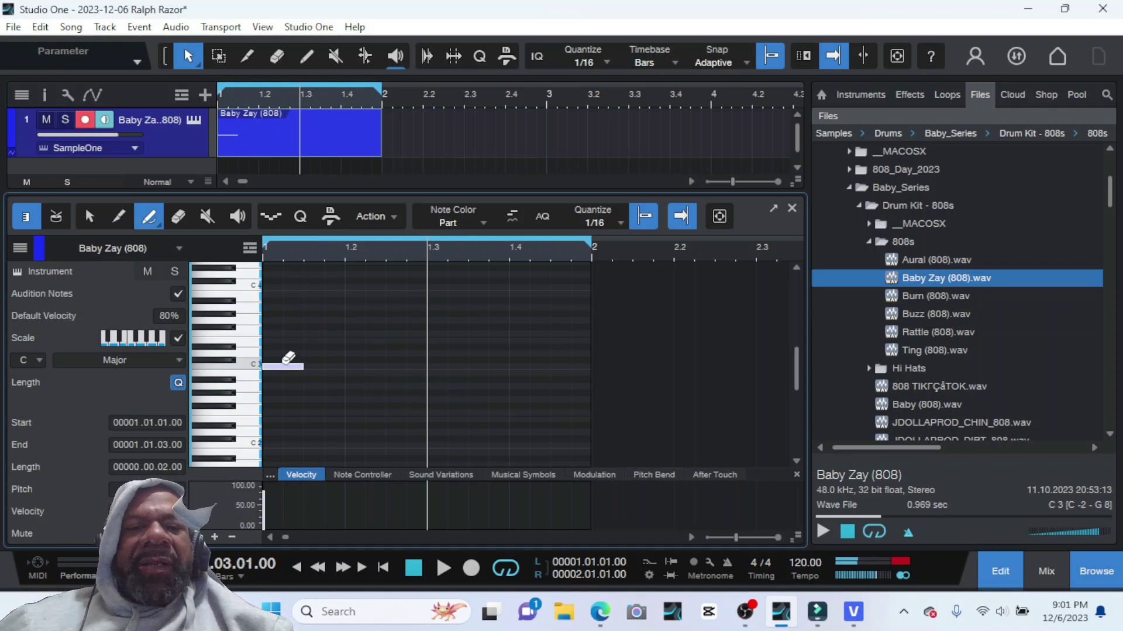
# Step: Duplicate the C3 eighth note across the bar and play the loop back
pyautogui.click(94, 216)
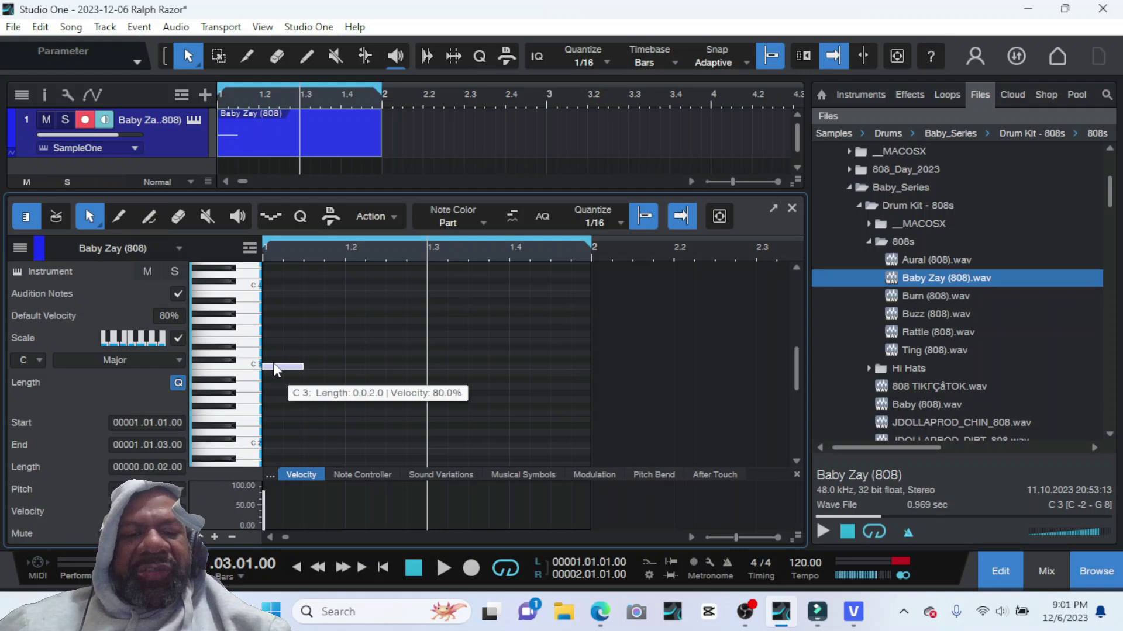
pyautogui.press('d')
pyautogui.press('d')
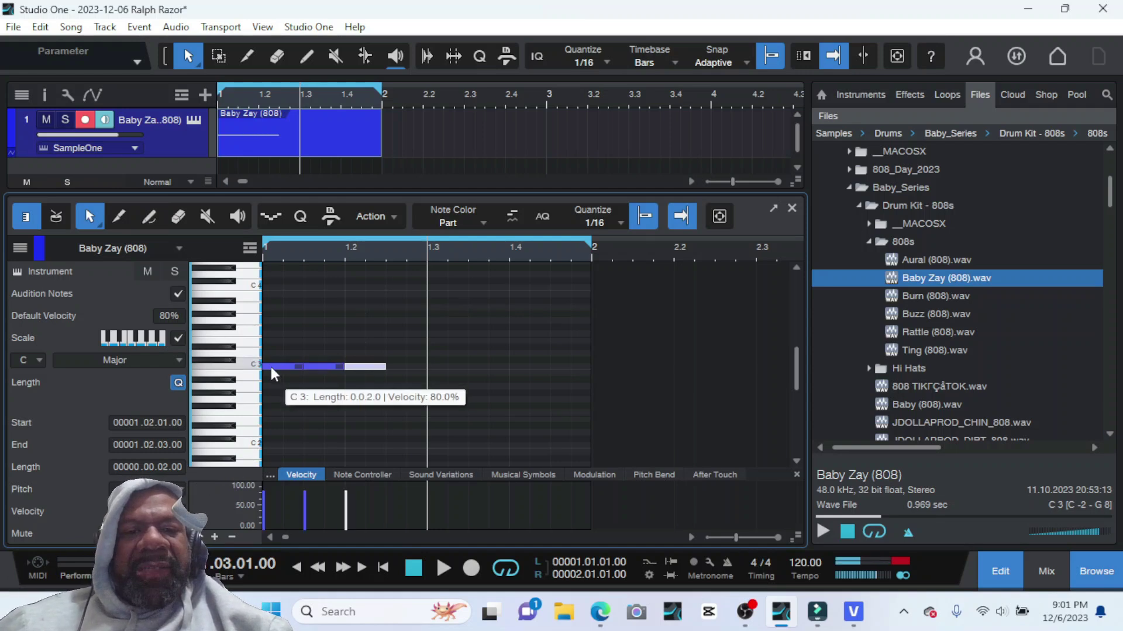
pyautogui.press('d')
pyautogui.press('d')
pyautogui.press('d')
pyautogui.press('d')
pyautogui.press('d')
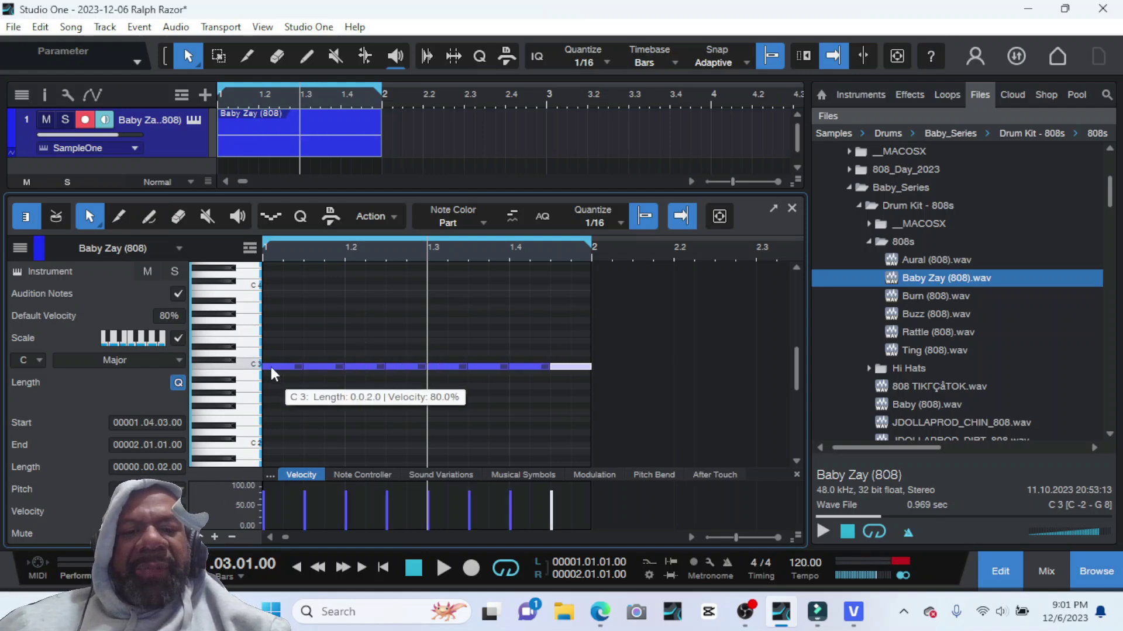
pyautogui.press('space')
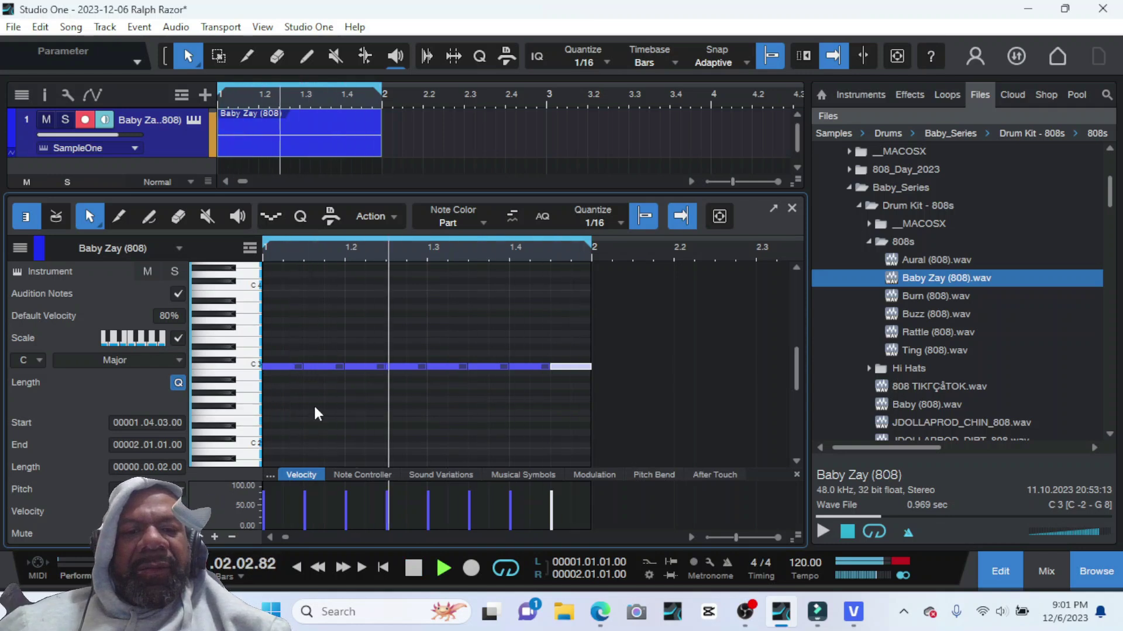
pyautogui.press('space')
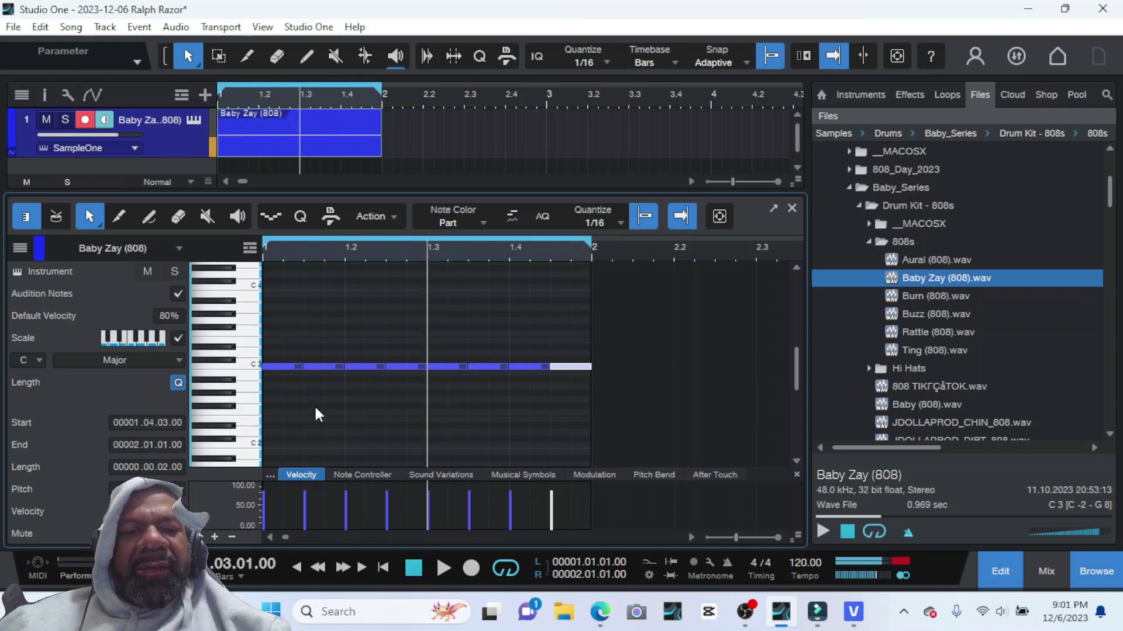
# Step: Insert a Tuner on the 808 channel, confirm the sample reads C1, then open SampleOne XT
pyautogui.click(1045, 571)
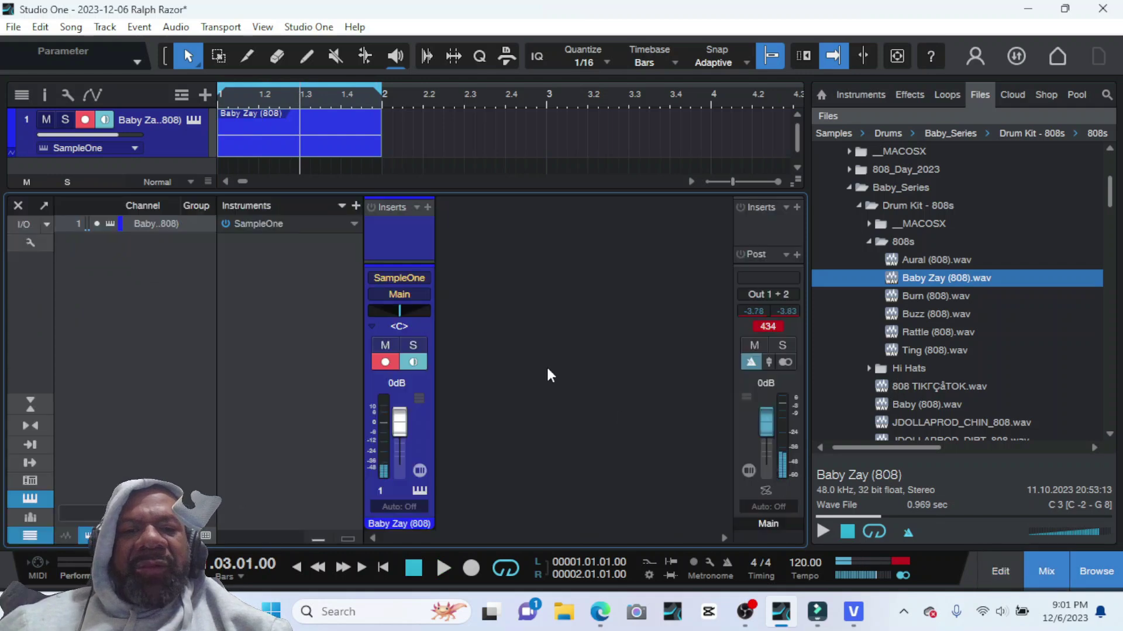
pyautogui.click(427, 207)
pyautogui.scroll(-6, 527, 503)
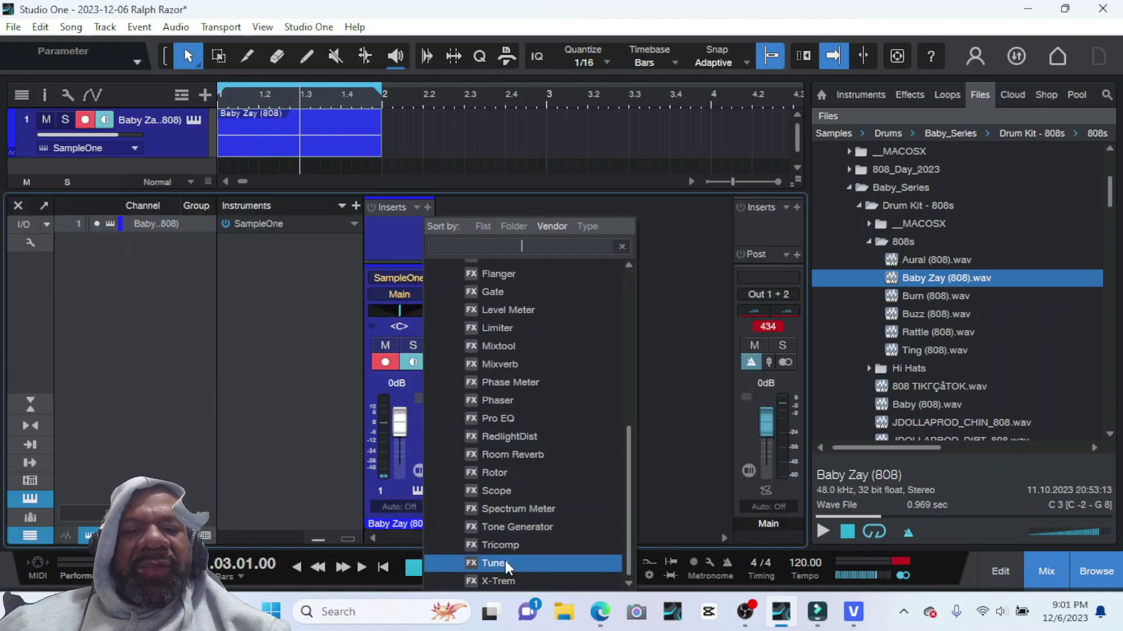
pyautogui.click(507, 564)
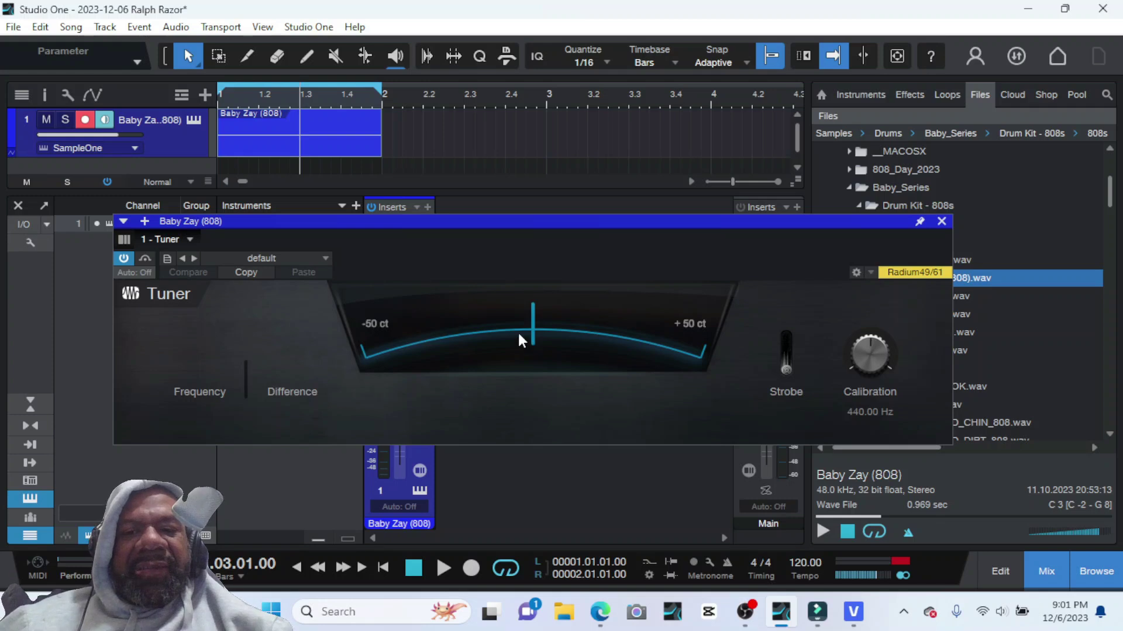
pyautogui.press('space')
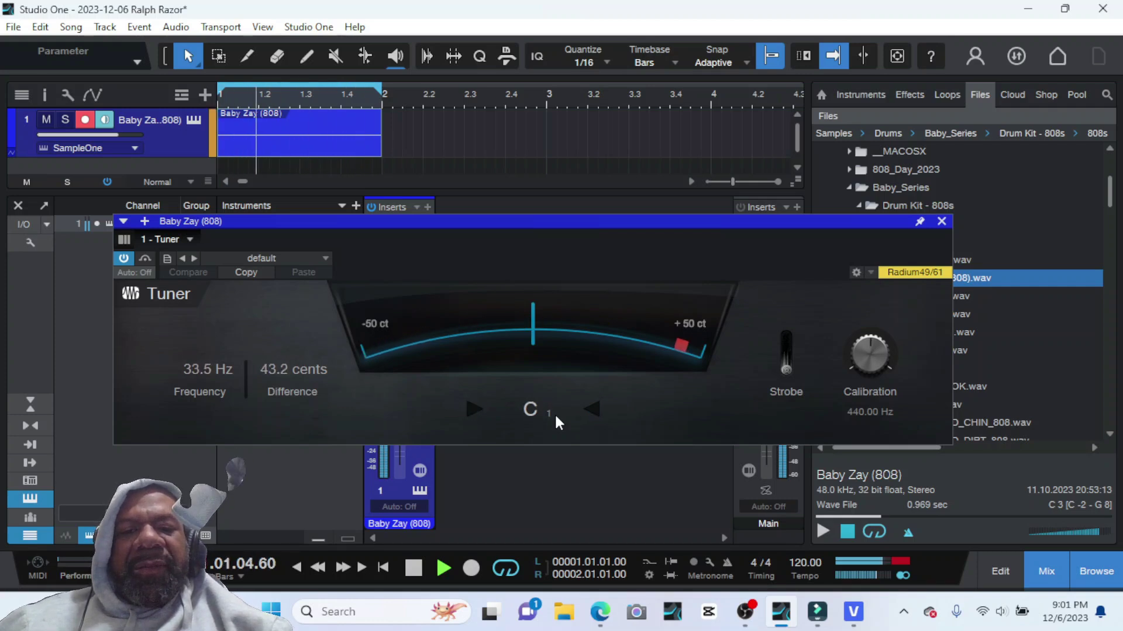
pyautogui.press('space')
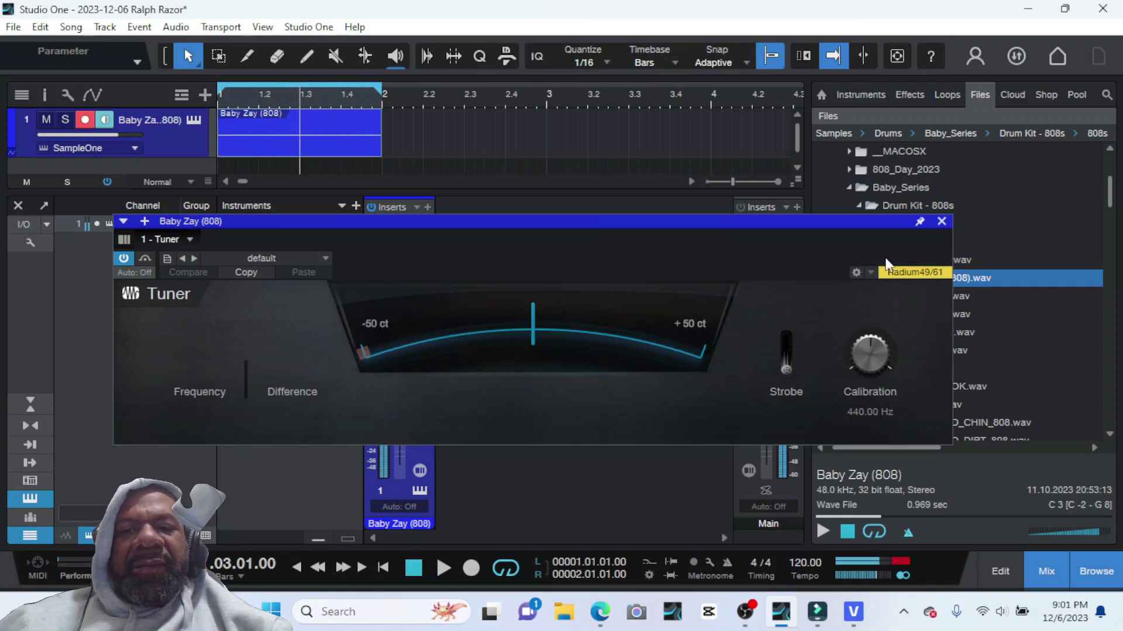
pyautogui.click(942, 221)
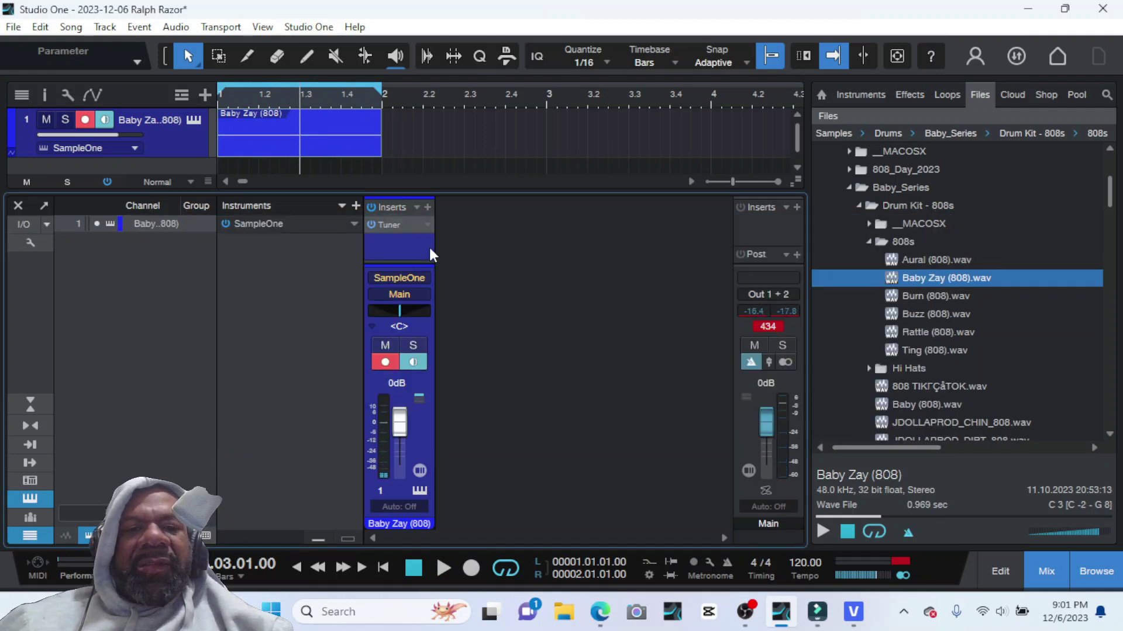
pyautogui.click(196, 119)
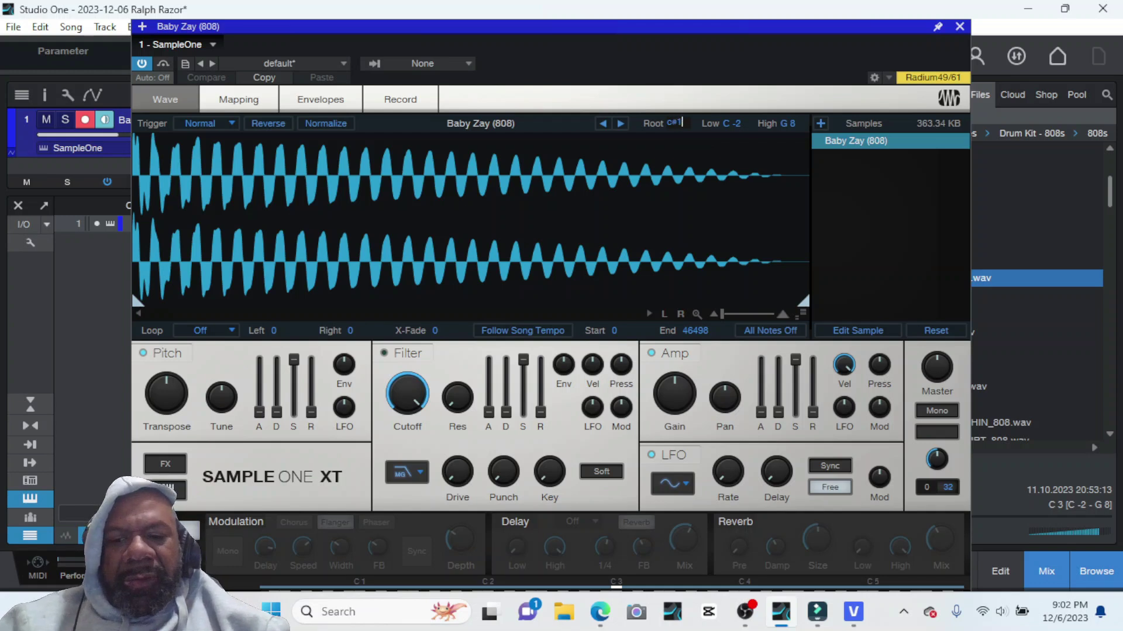
# Step: Confirm C#1 as the Baby Zay (808) sample's root note in SampleOne
pyautogui.press('Return')
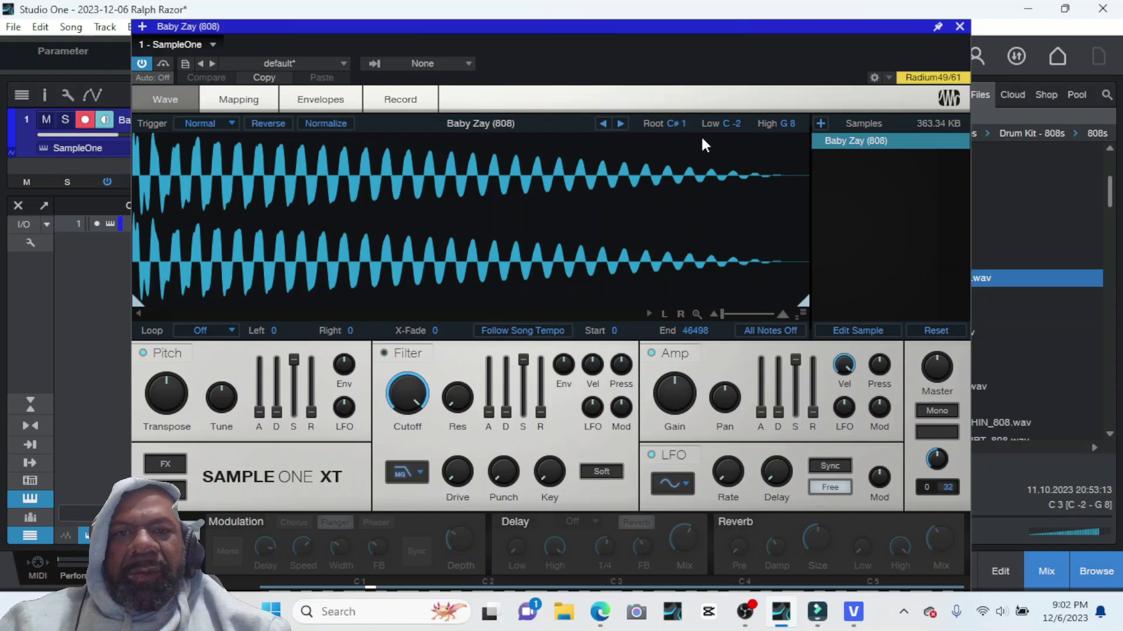
# Step: Close SampleOne and play the 808 part briefly to hear the new tuning
pyautogui.click(959, 27)
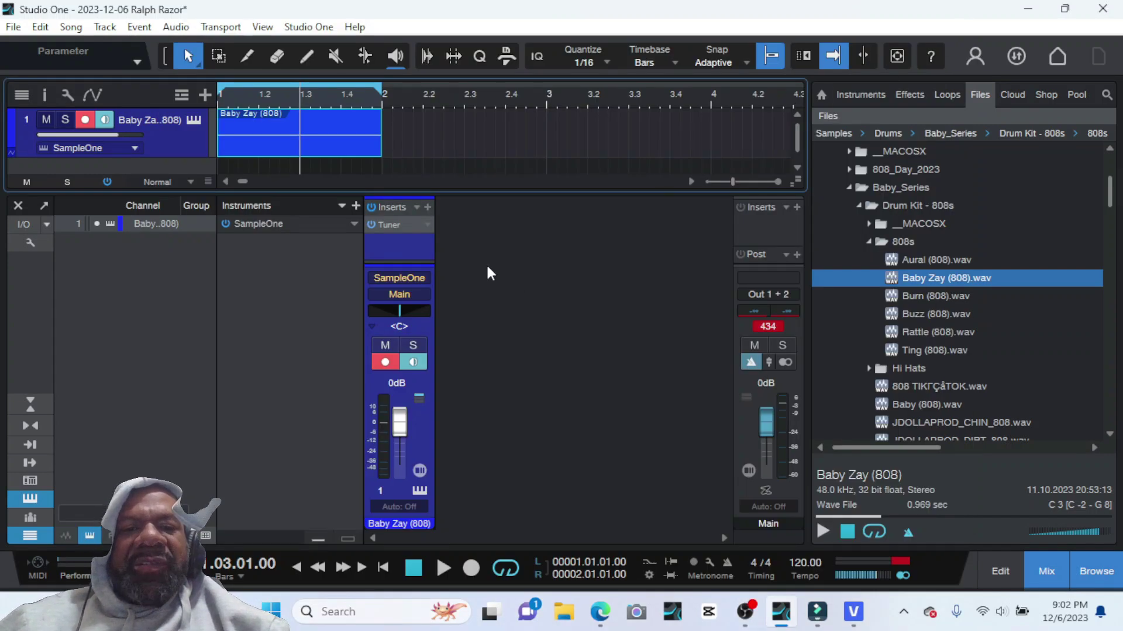
pyautogui.press('space')
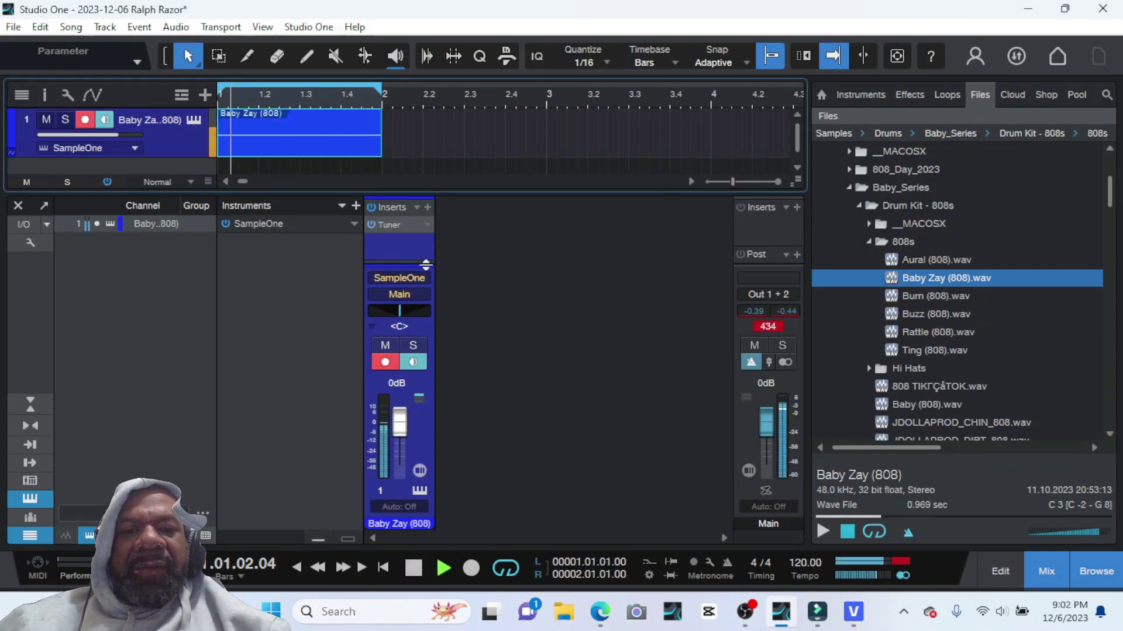
pyautogui.press('space')
# Step: Open the 808 part, select all eight notes, and drag them down from C3 to C1
pyautogui.doubleClick(282, 146)
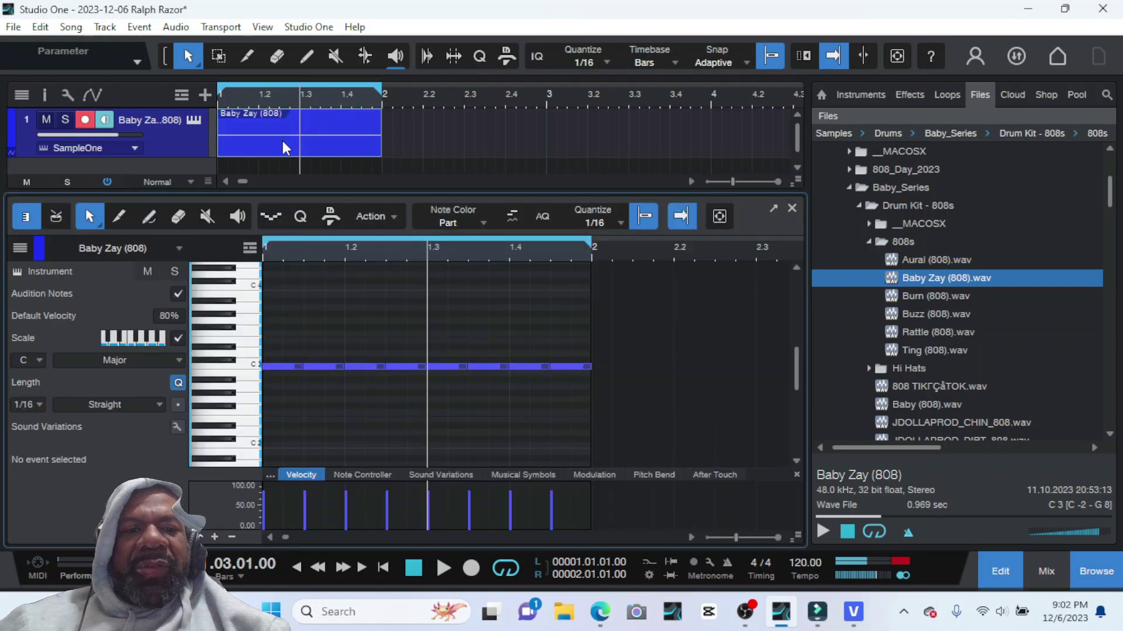
pyautogui.scroll(-1, 286, 382)
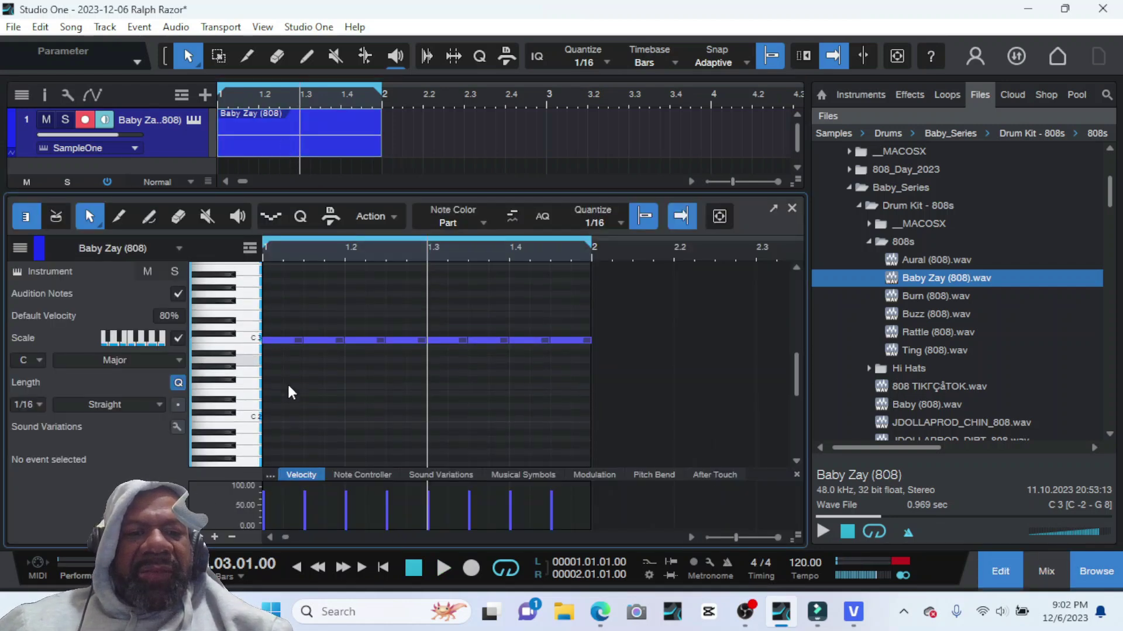
pyautogui.hotkey('ctrl', 'a')
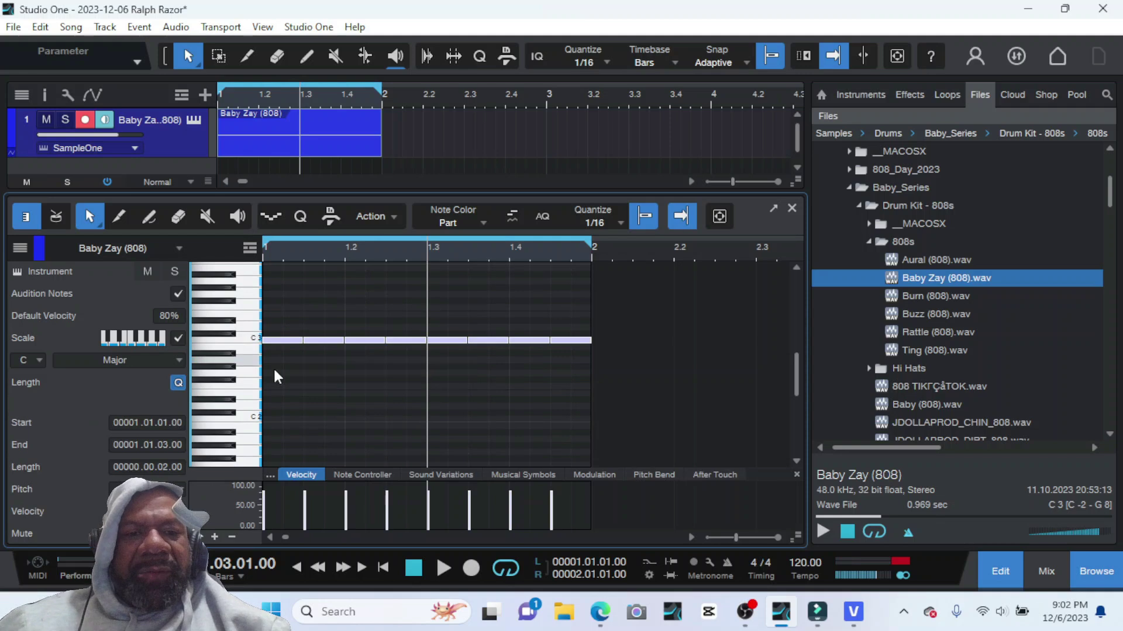
pyautogui.scroll(-1, 273, 367)
pyautogui.scroll(-1, 272, 377)
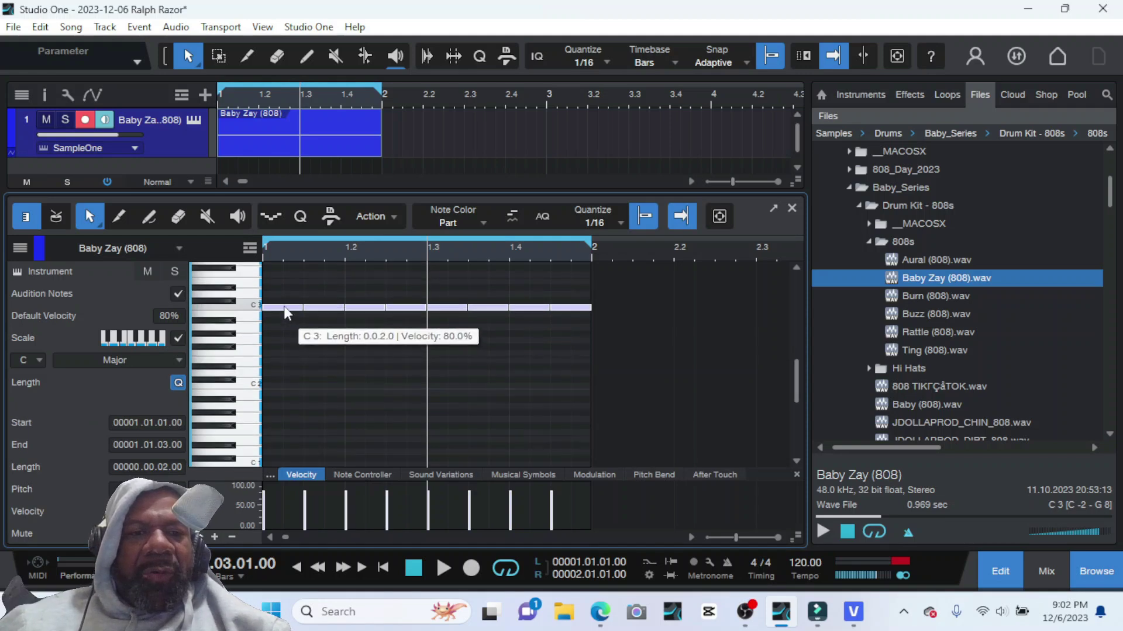
pyautogui.moveTo(281, 309); pyautogui.dragTo(287, 458)
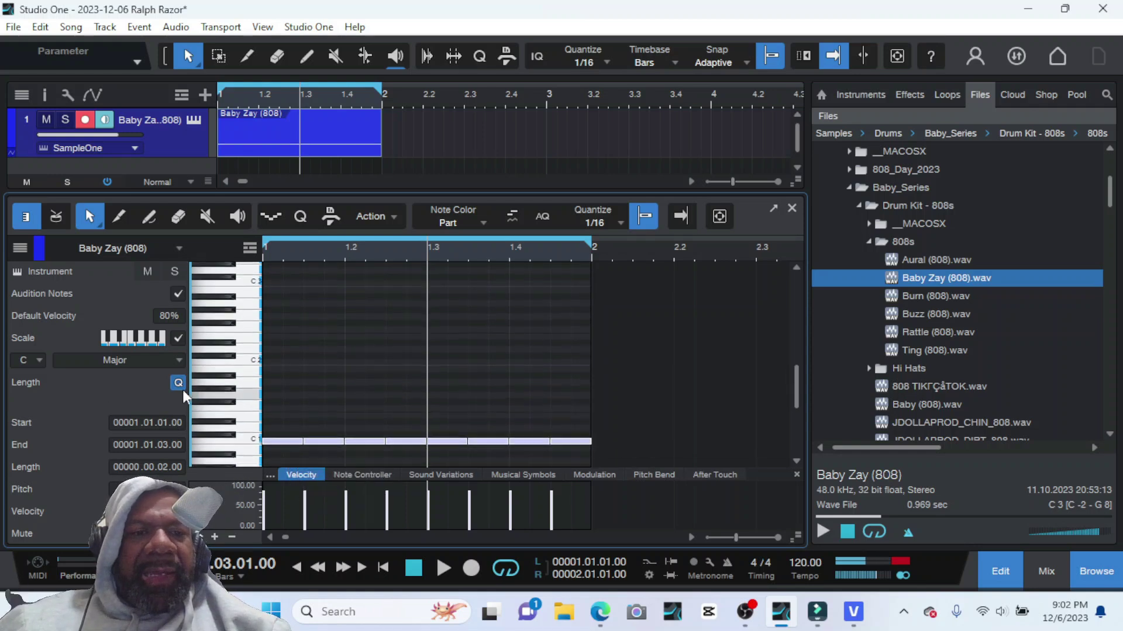
# Step: Change the note editor's scale root to C#, keeping the Major scale
pyautogui.click(38, 360)
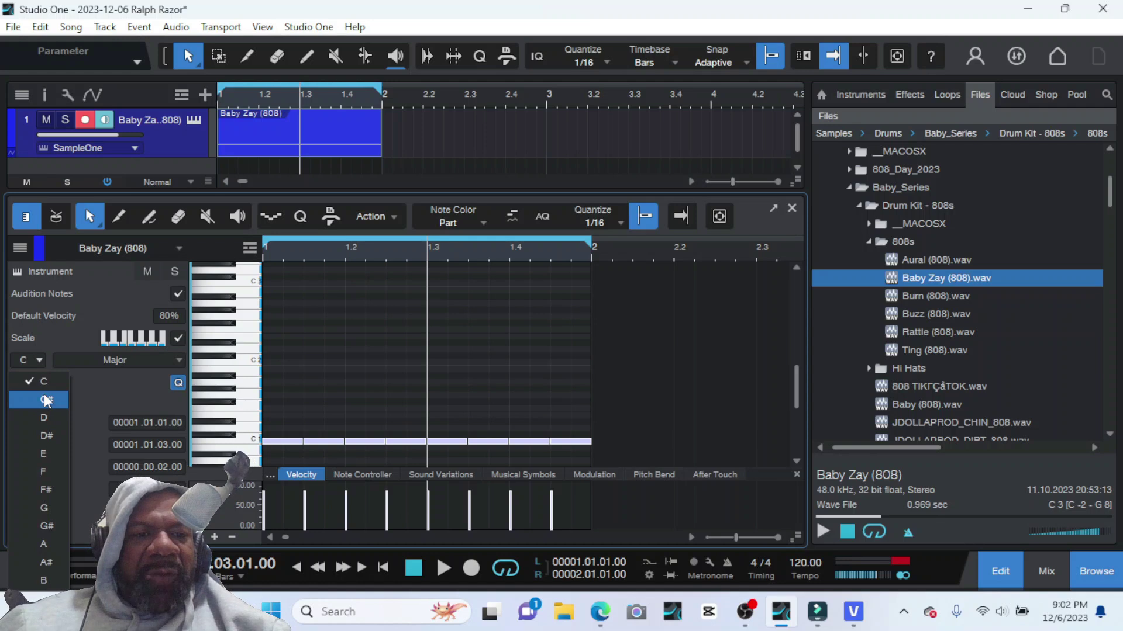
pyautogui.click(44, 394)
pyautogui.click(133, 361)
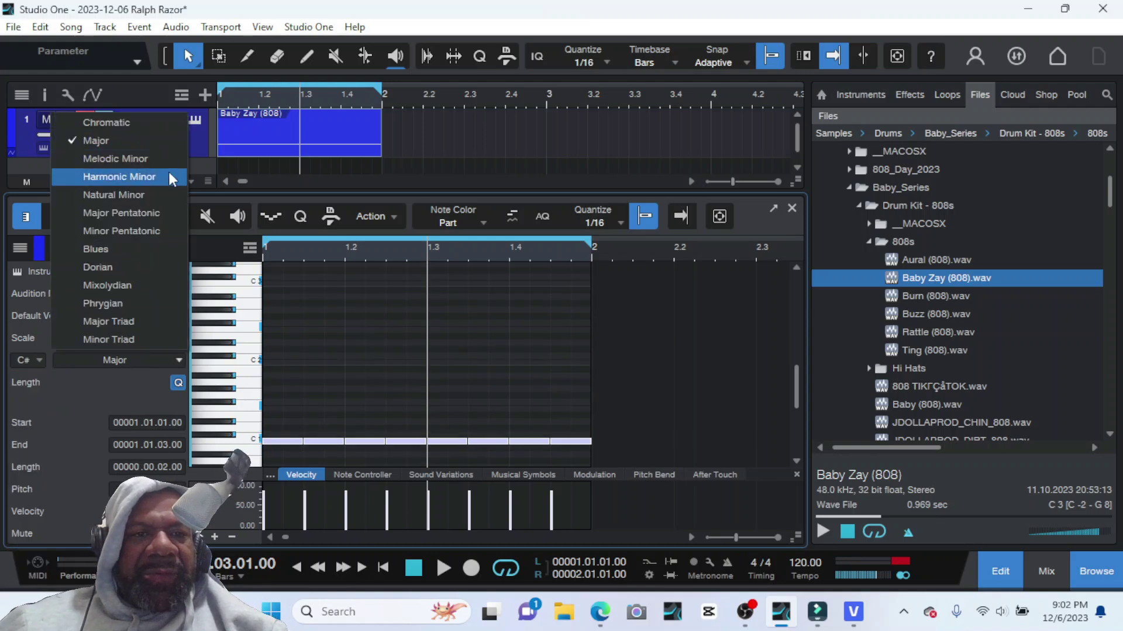
pyautogui.click(75, 387)
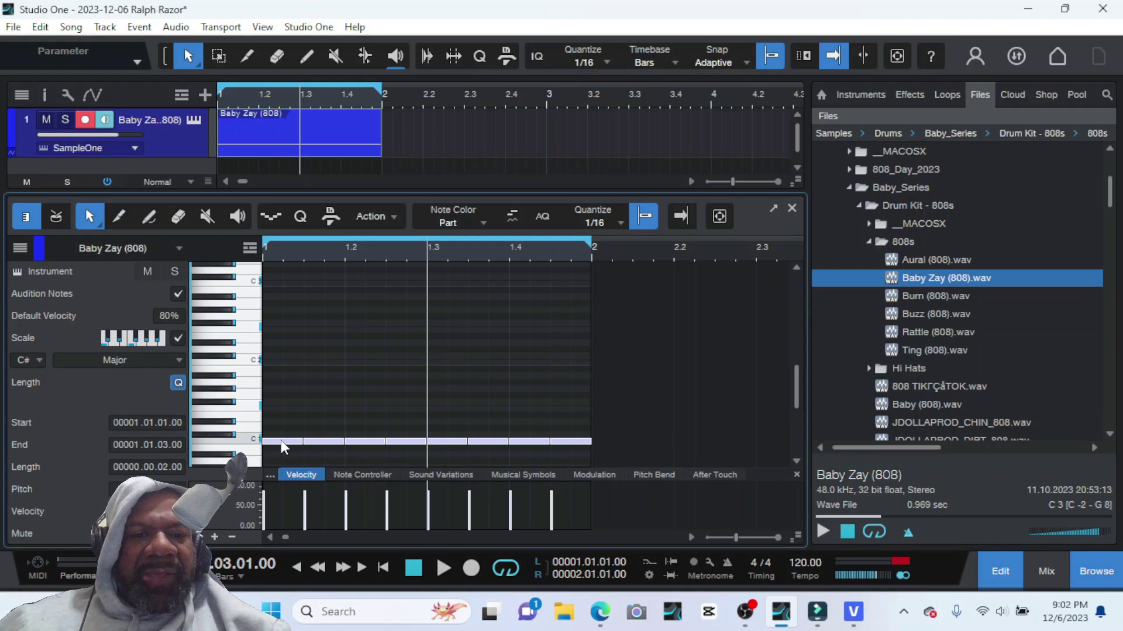
# Step: Move the 808 notes up a semitone to C#1 and play them back
pyautogui.moveTo(280, 441); pyautogui.dragTo(284, 437)
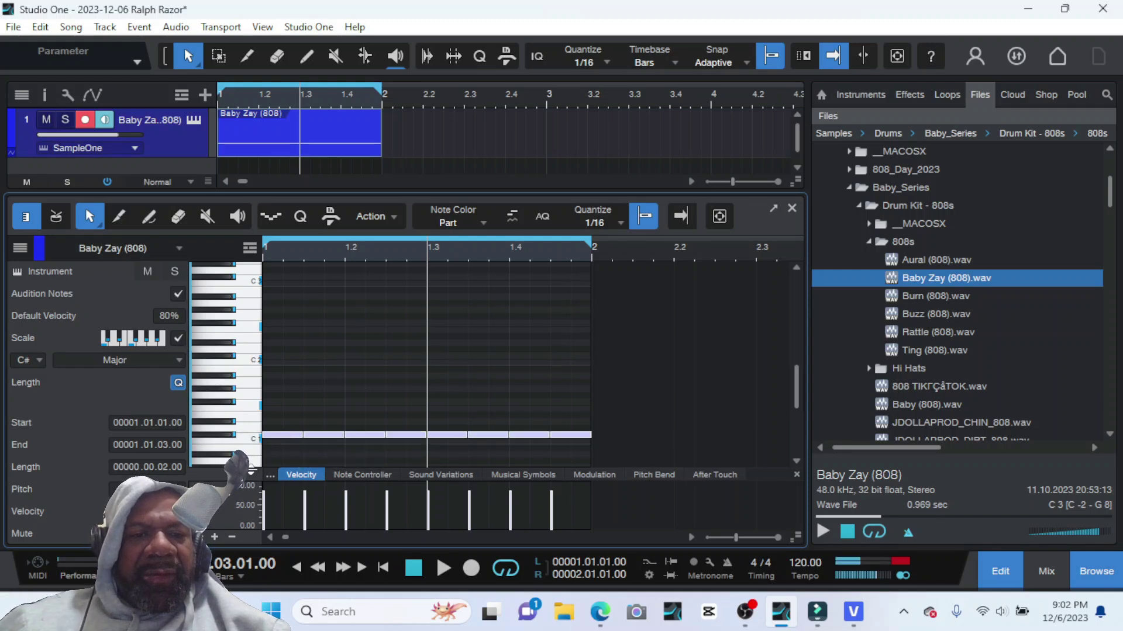
pyautogui.press('space')
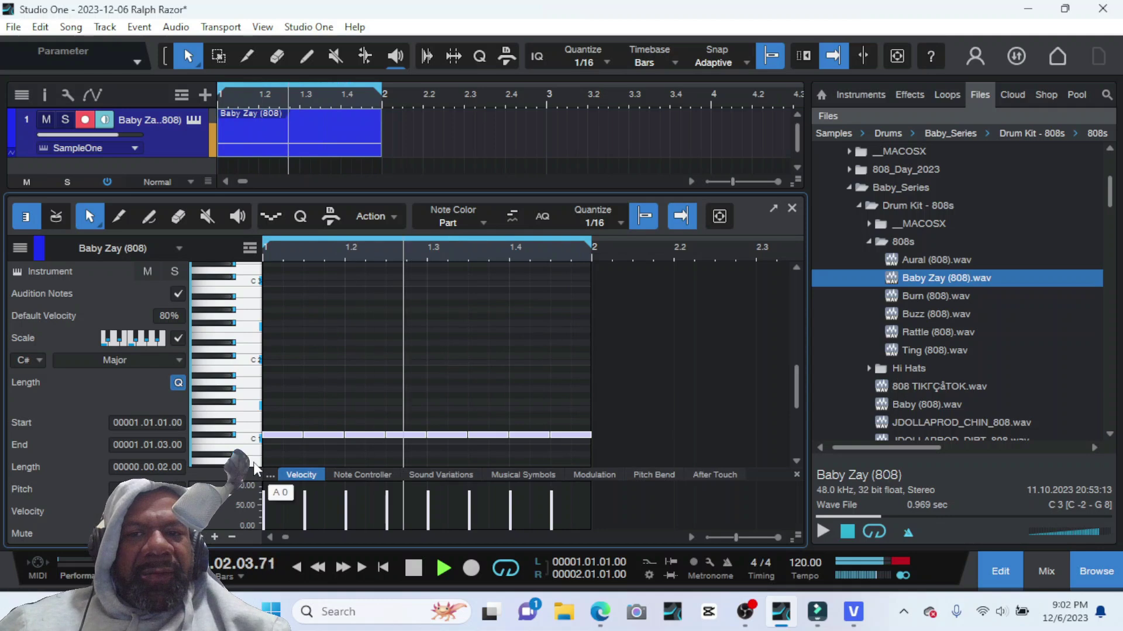
pyautogui.press('space')
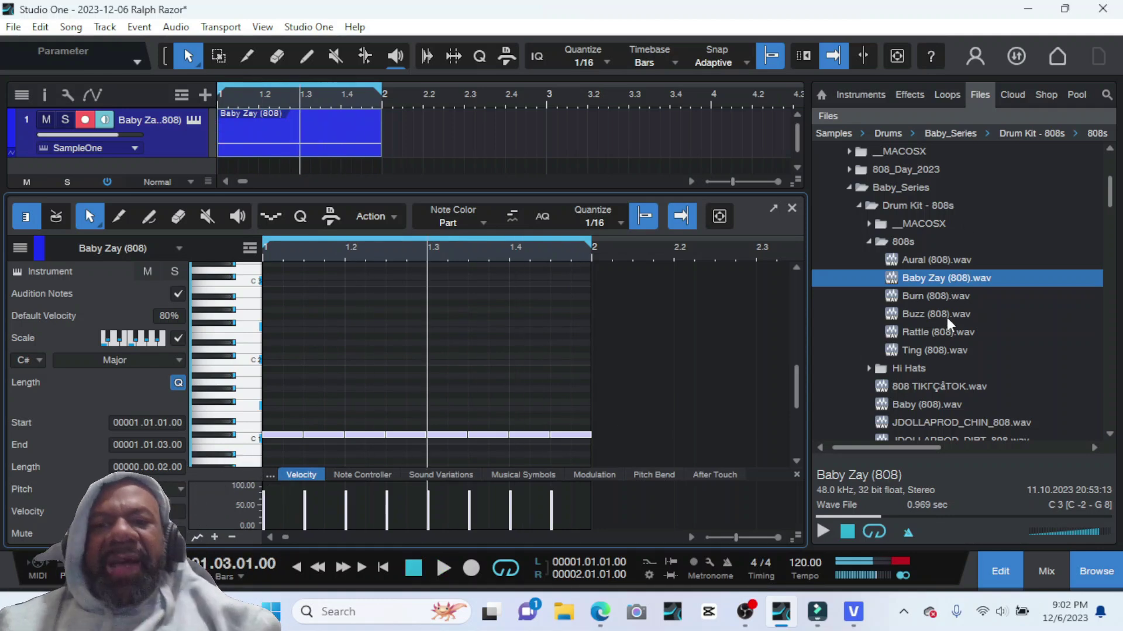
# Step: Close the note editor and add a new Presence instrument track from the Instruments browser
pyautogui.click(866, 93)
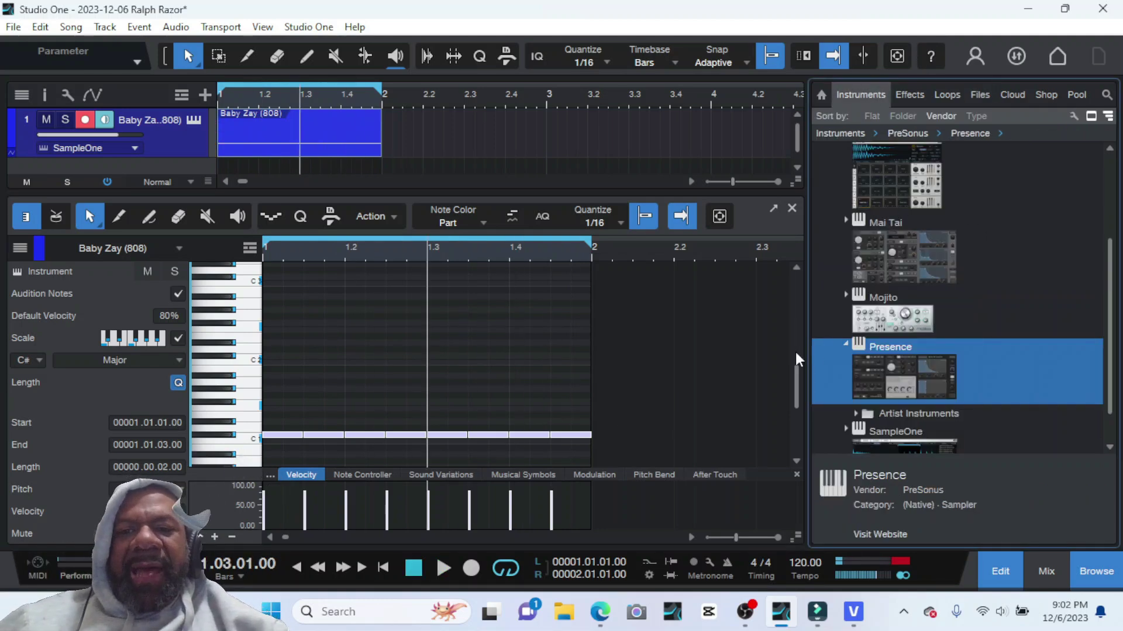
pyautogui.click(1012, 578)
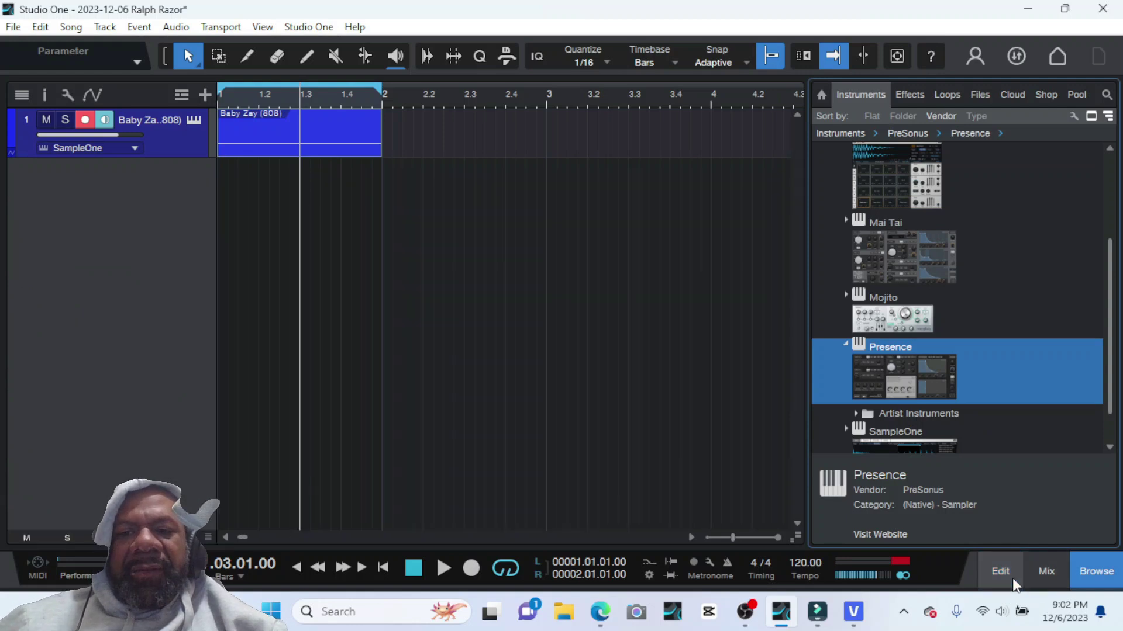
pyautogui.moveTo(897, 378); pyautogui.dragTo(286, 231)
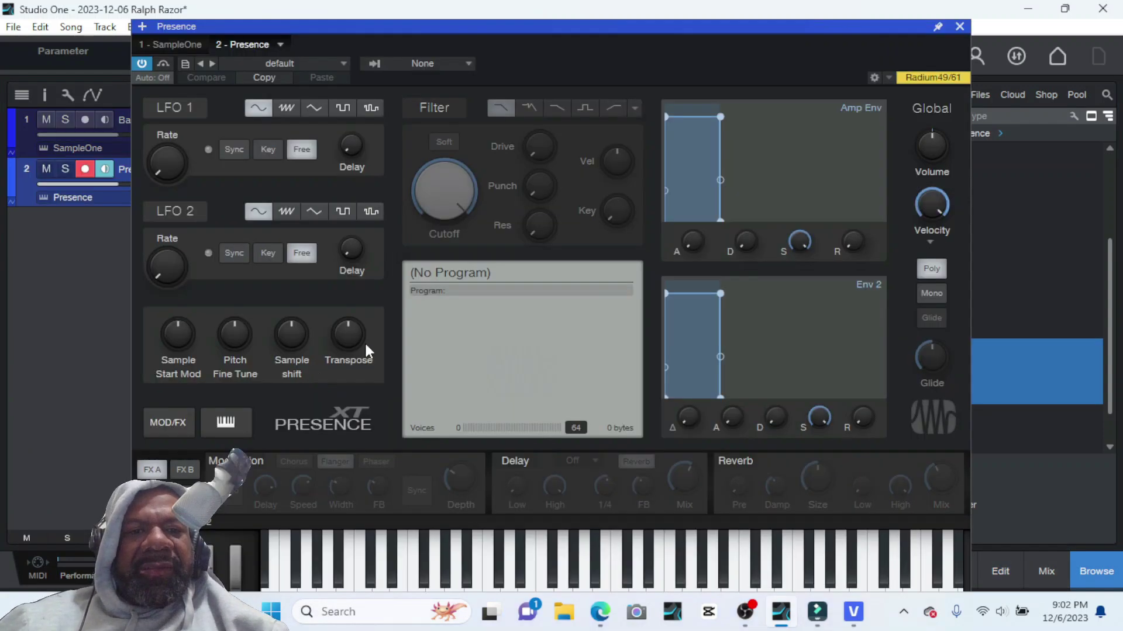
# Step: Load the Artist Instruments > Keyboards > Grand Piano preset into Presence XT
pyautogui.click(322, 68)
pyautogui.click(322, 82)
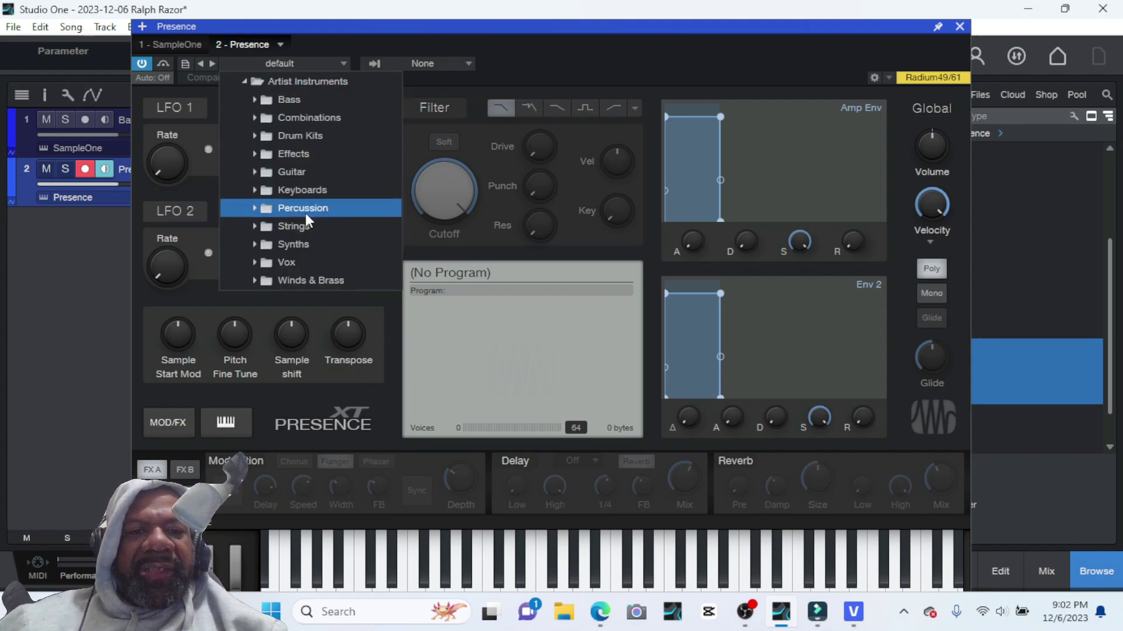
pyautogui.click(300, 192)
pyautogui.scroll(-4, 316, 280)
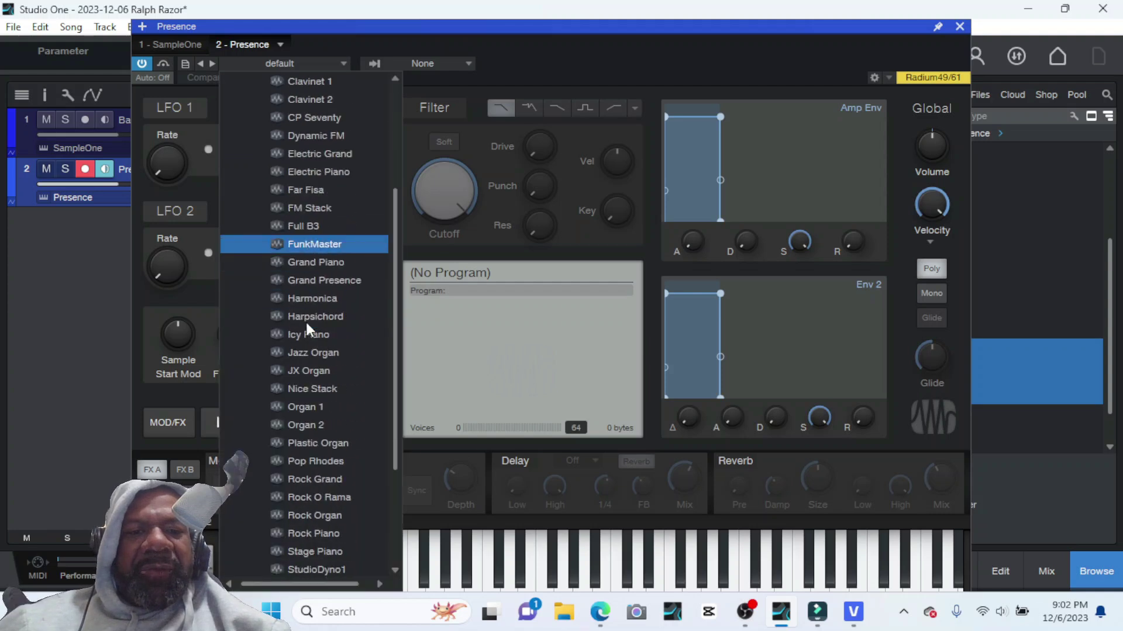
pyautogui.click(358, 262)
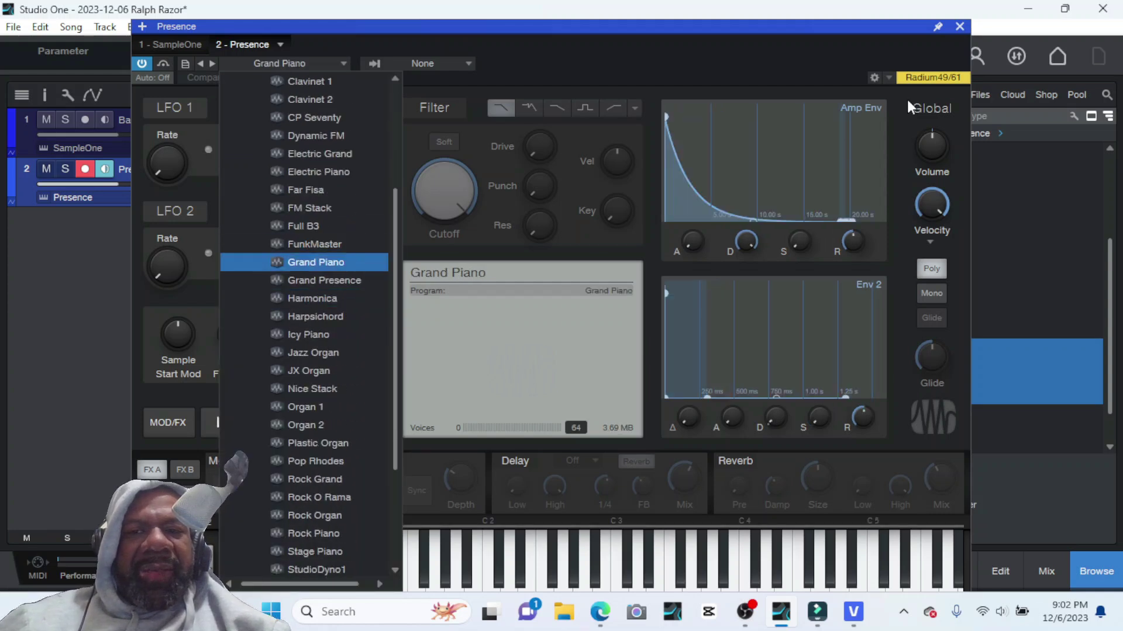
pyautogui.click(961, 33)
pyautogui.click(960, 27)
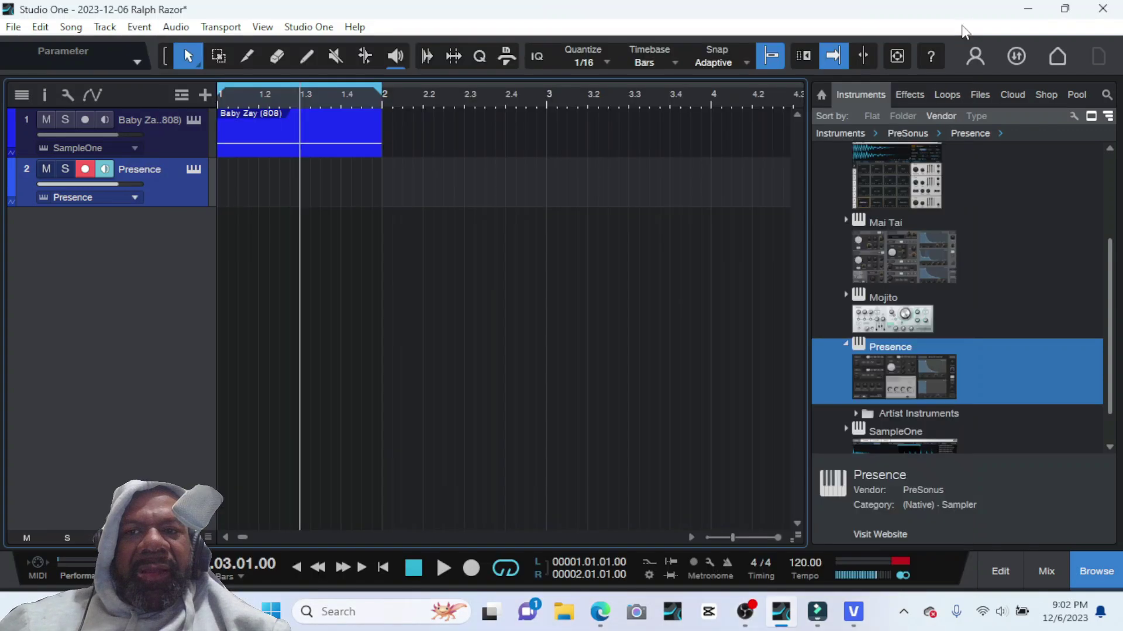
# Step: Duplicate the Baby Zay (808) part onto the Presence track at bar 1, then return to zero
pyautogui.click(248, 122)
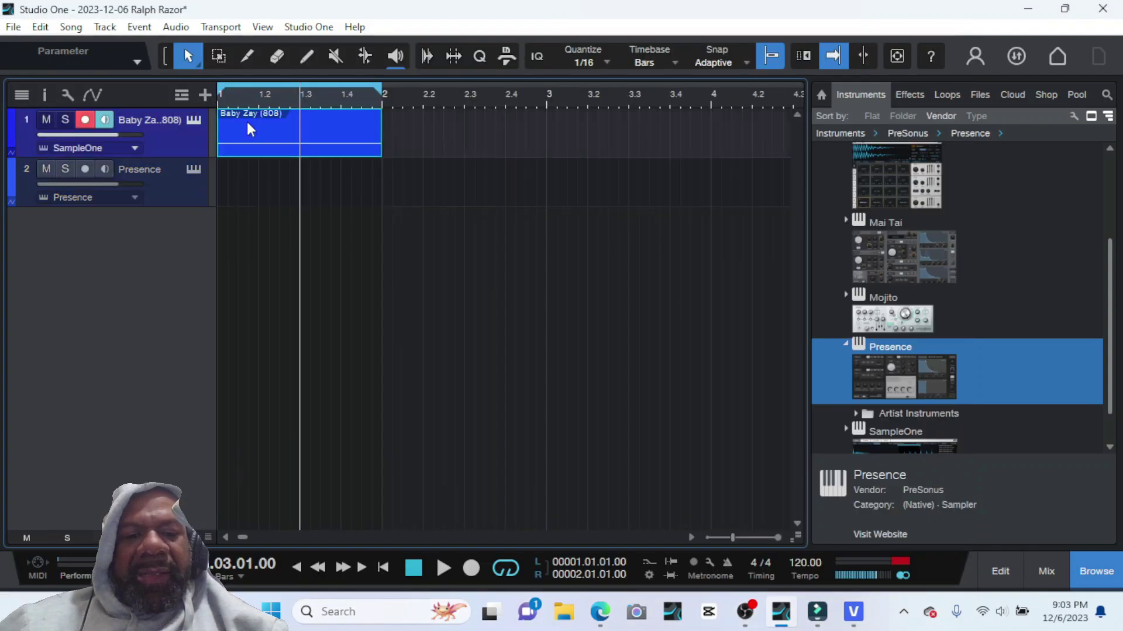
pyautogui.press('d')
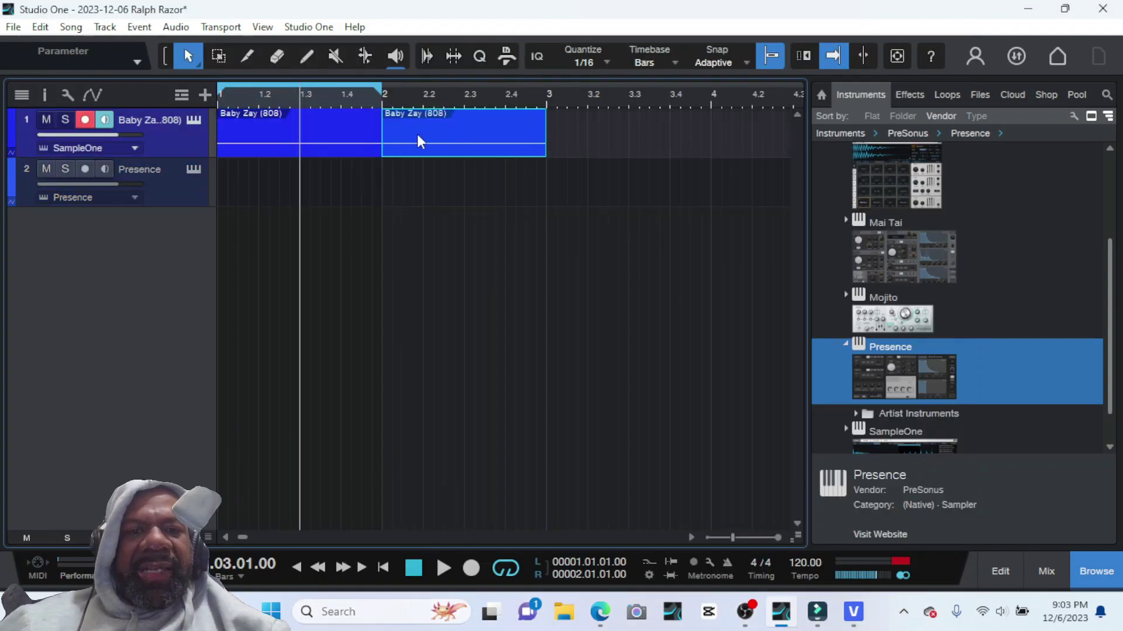
pyautogui.moveTo(426, 133); pyautogui.dragTo(248, 181)
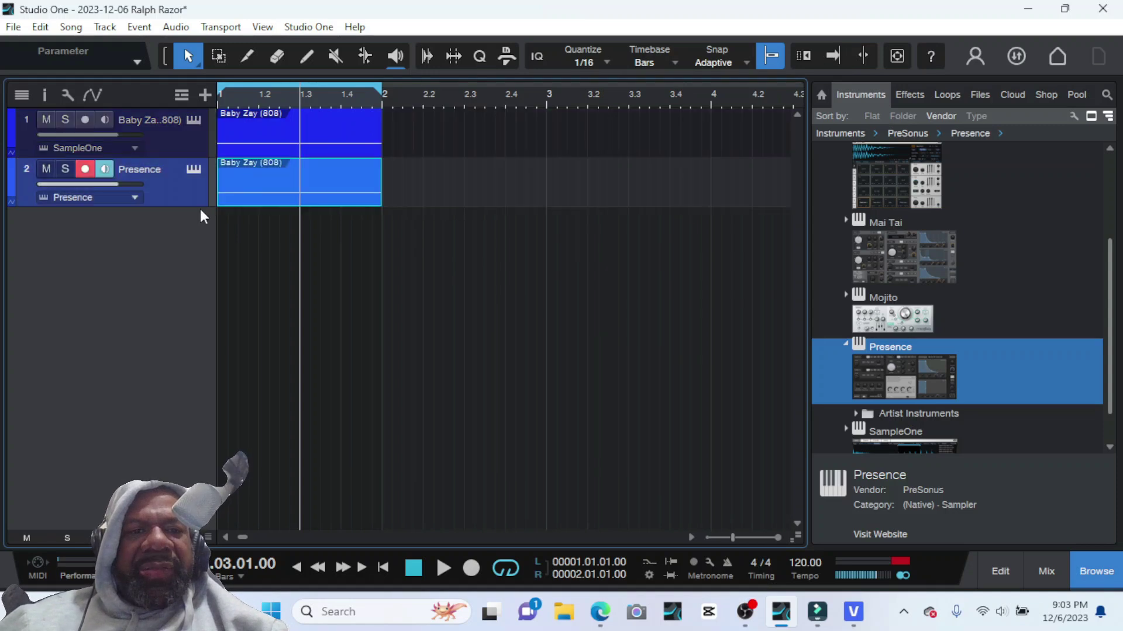
pyautogui.click(386, 567)
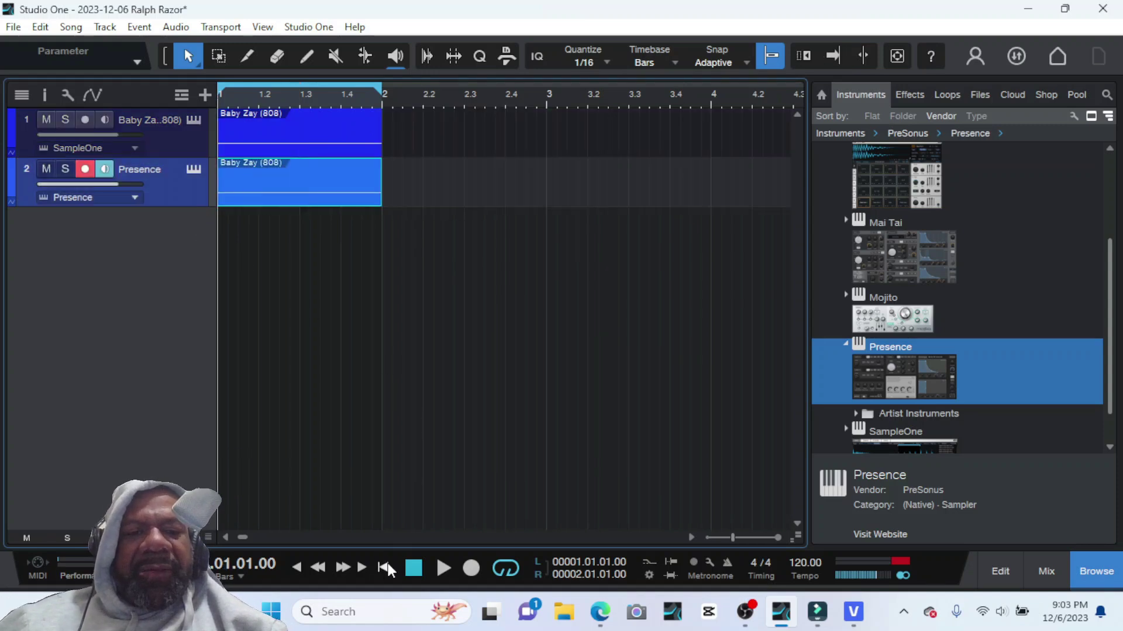
# Step: Open the Presence track's eight C#1 notes in the piano roll and play them back to check pitch
pyautogui.doubleClick(320, 178)
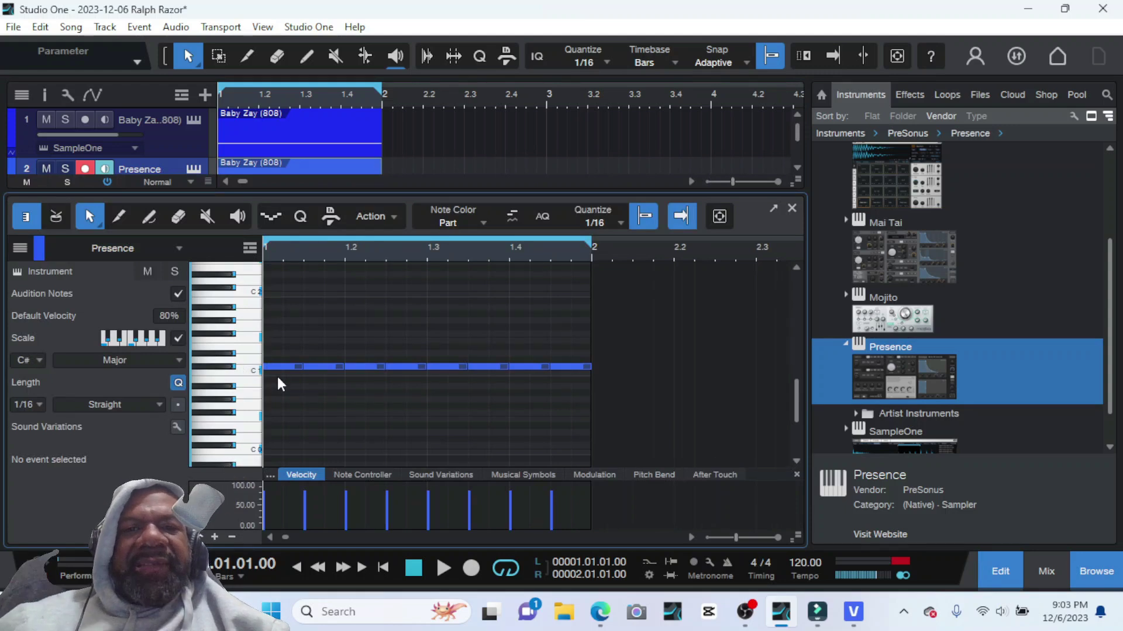
pyautogui.press('space')
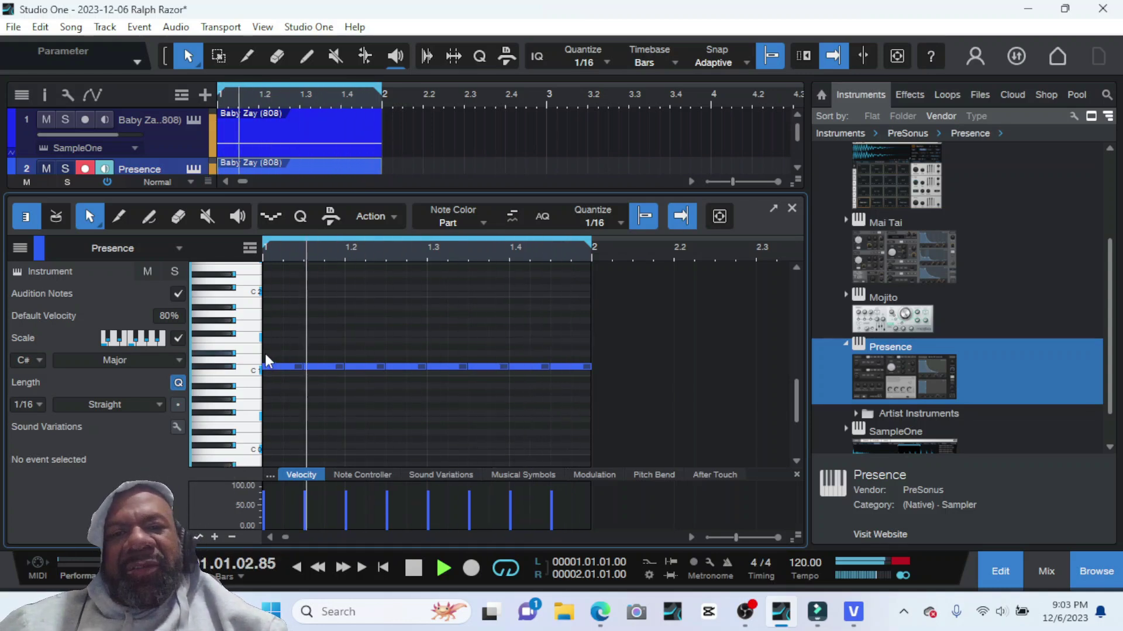
pyautogui.press('space')
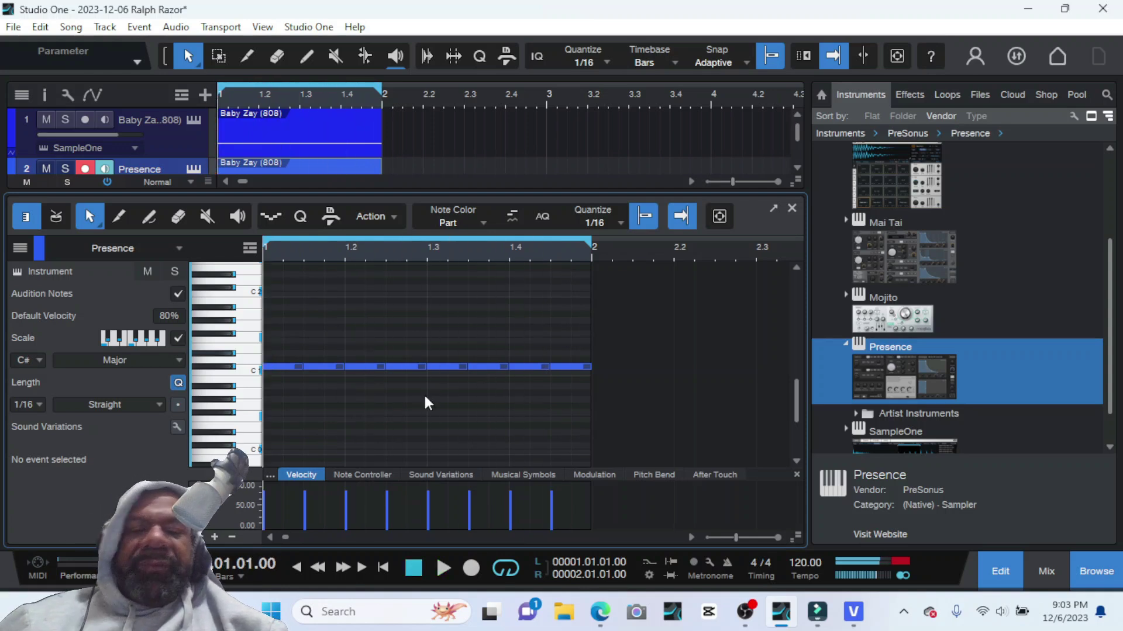